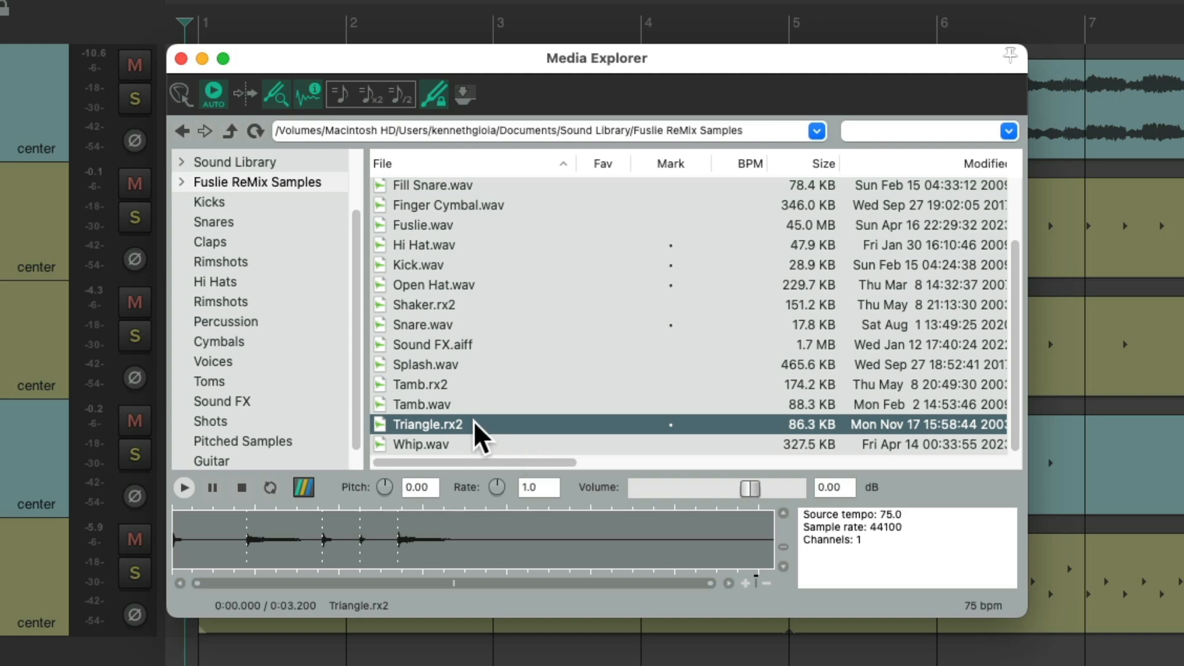
- Drop Triangle.rx2 at bar 3 below the tracks, importing it as one tempo-matched loopable item
drag(477, 432, 490, 665)
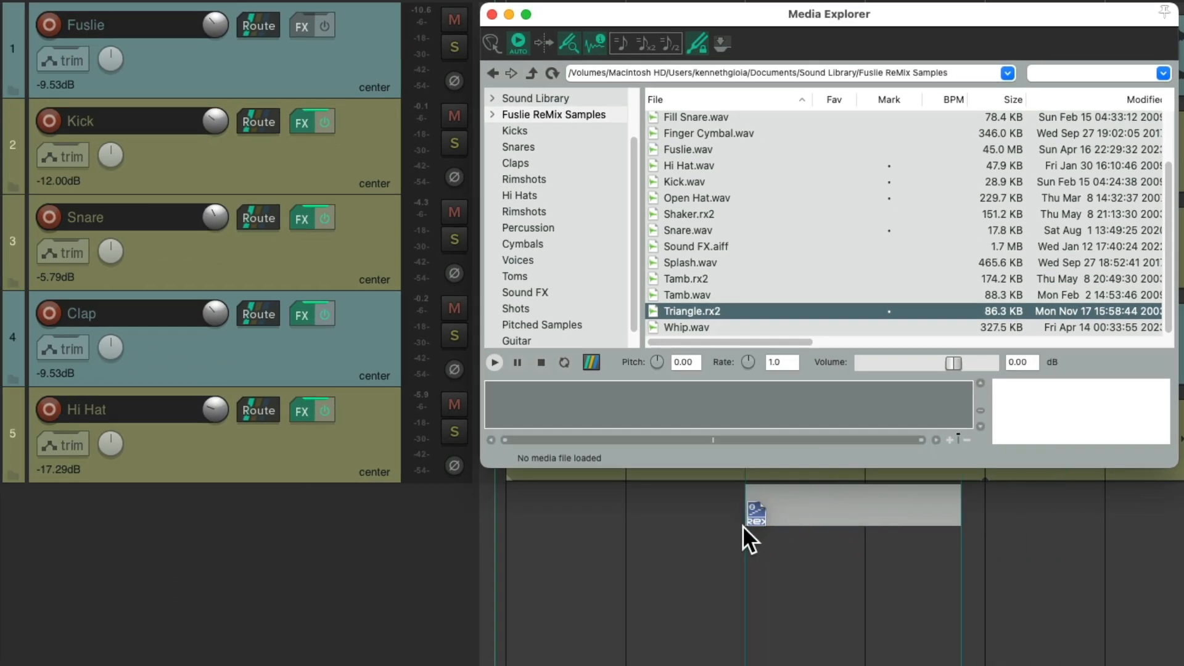
drag(743, 526, 743, 525)
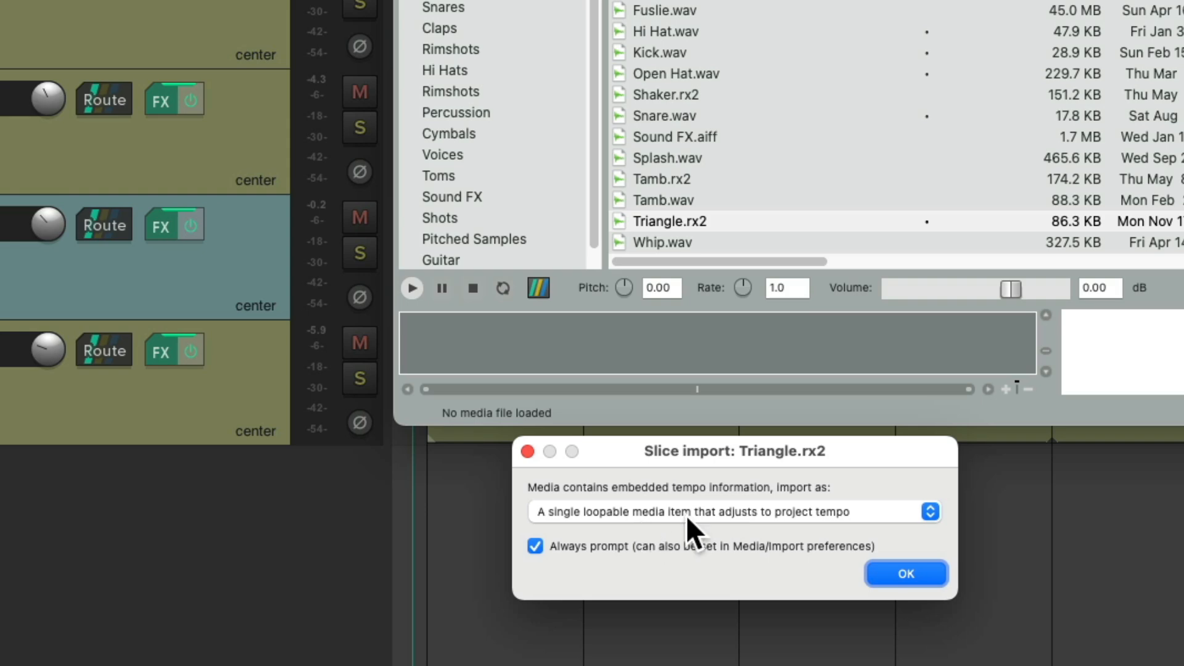
click(921, 572)
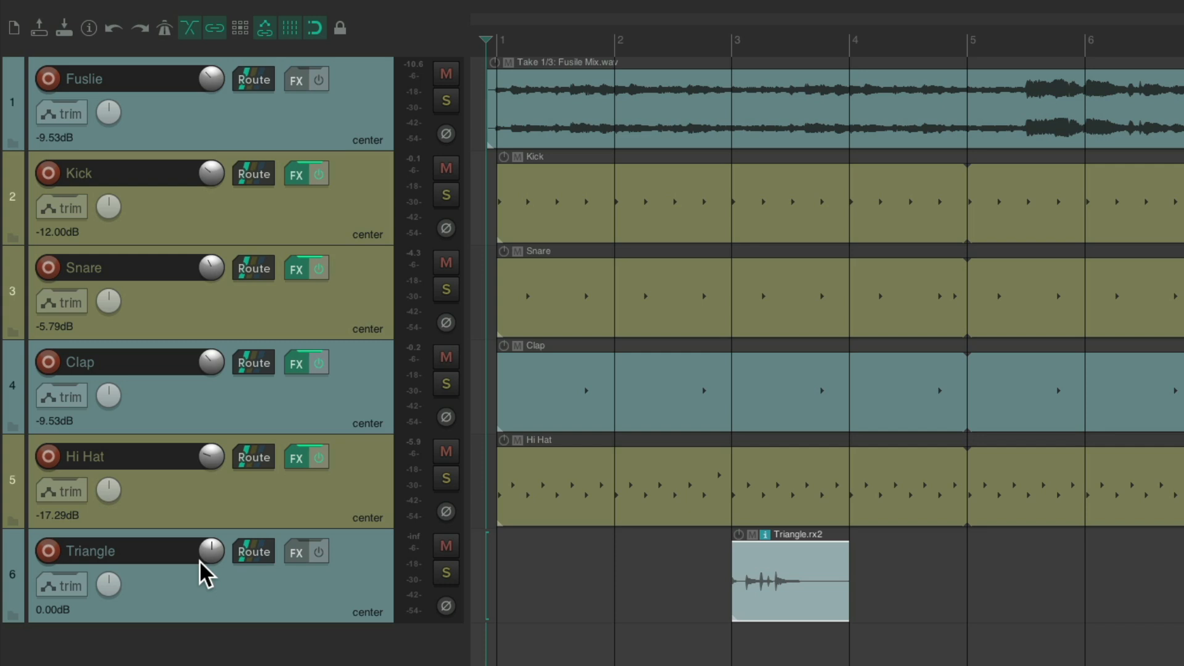
- Turn the Triangle track to -7.40 dB, mute Hi Hat, and play the mix back
scroll(211, 550, down, 5)
click(439, 461)
key(space)
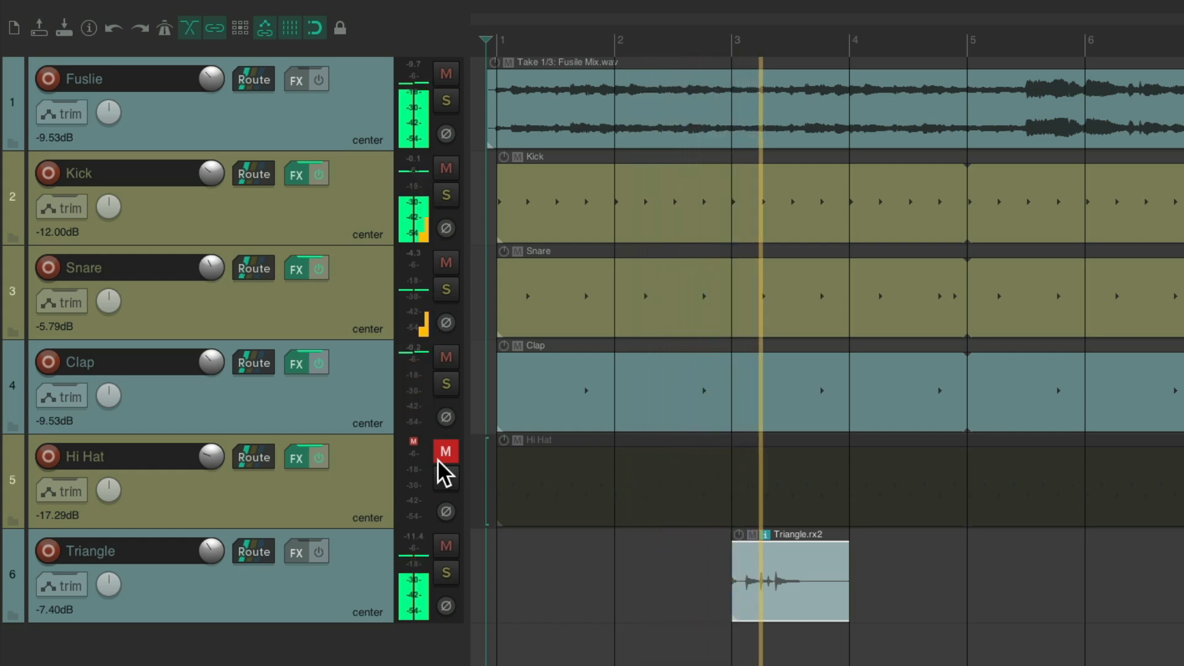
key(space)
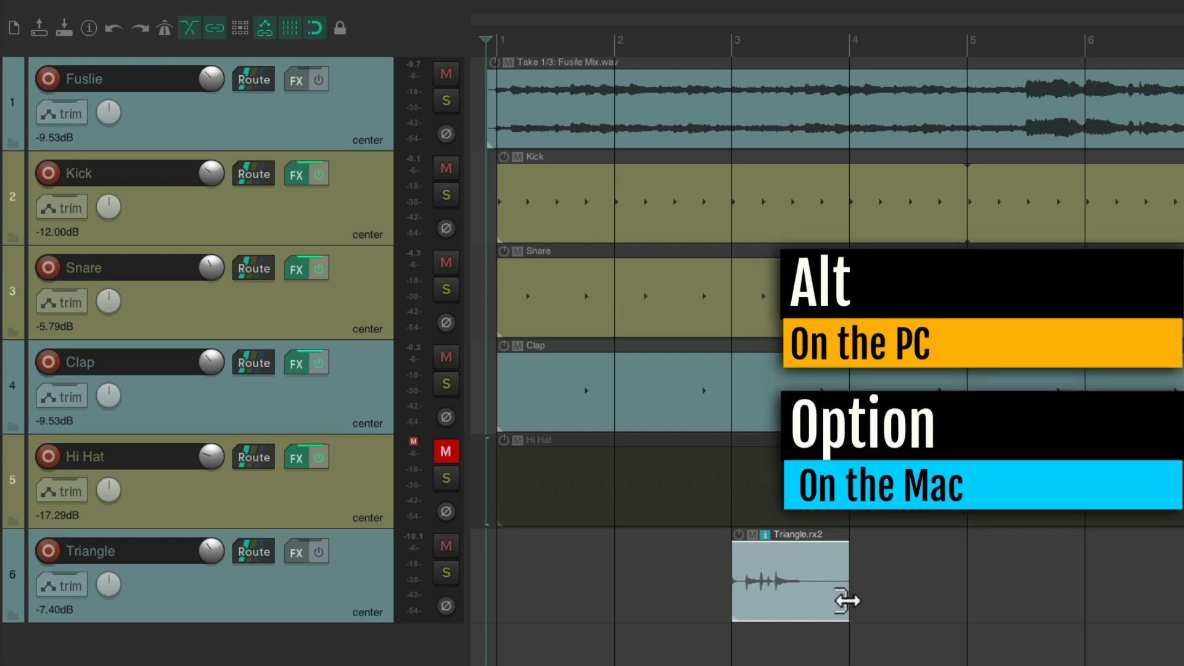
- Try stretching the Triangle item to bar 5, audition it, then shorten it back to bar 4
drag(848, 600, 965, 598)
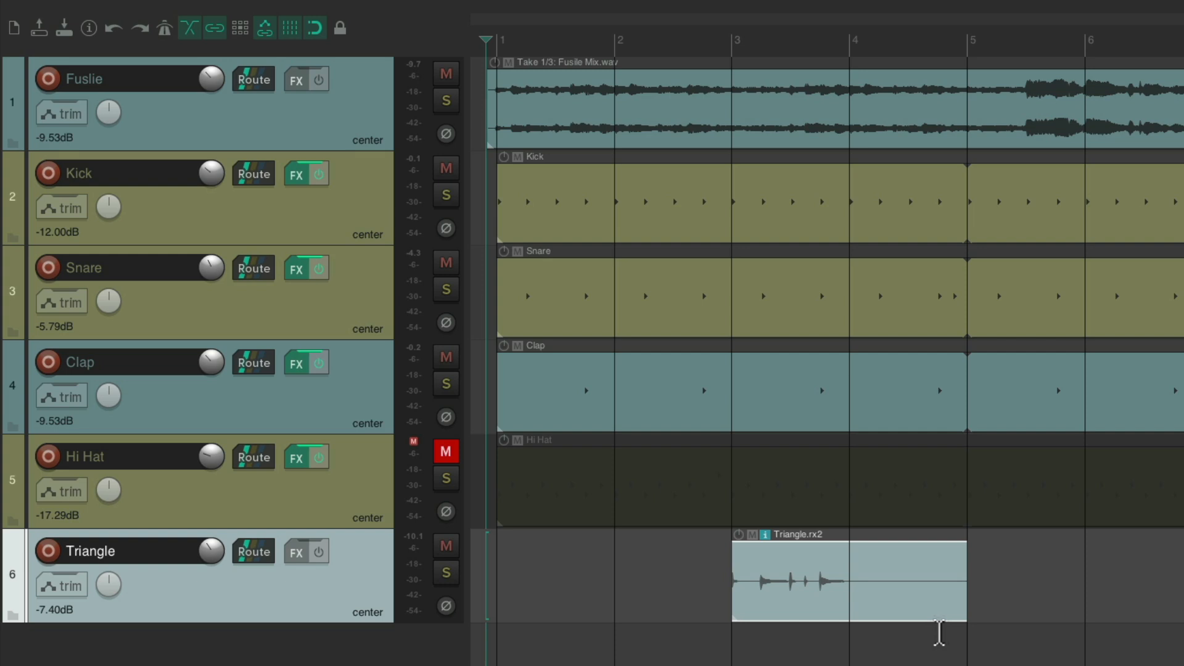
key(space)
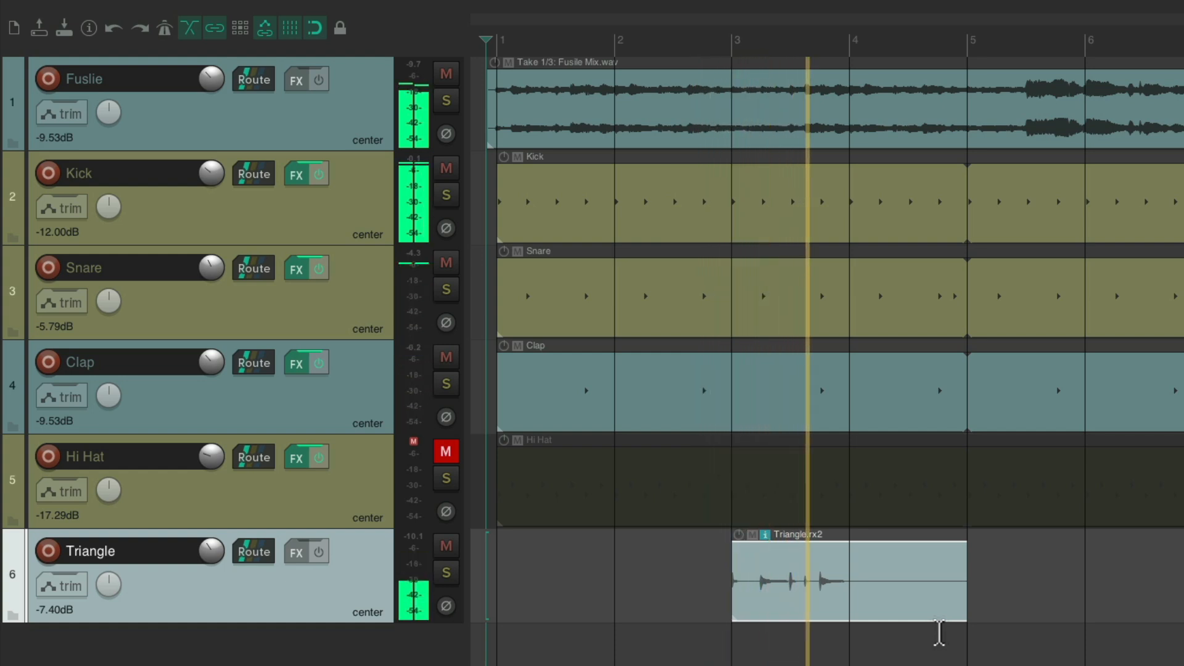
key(space)
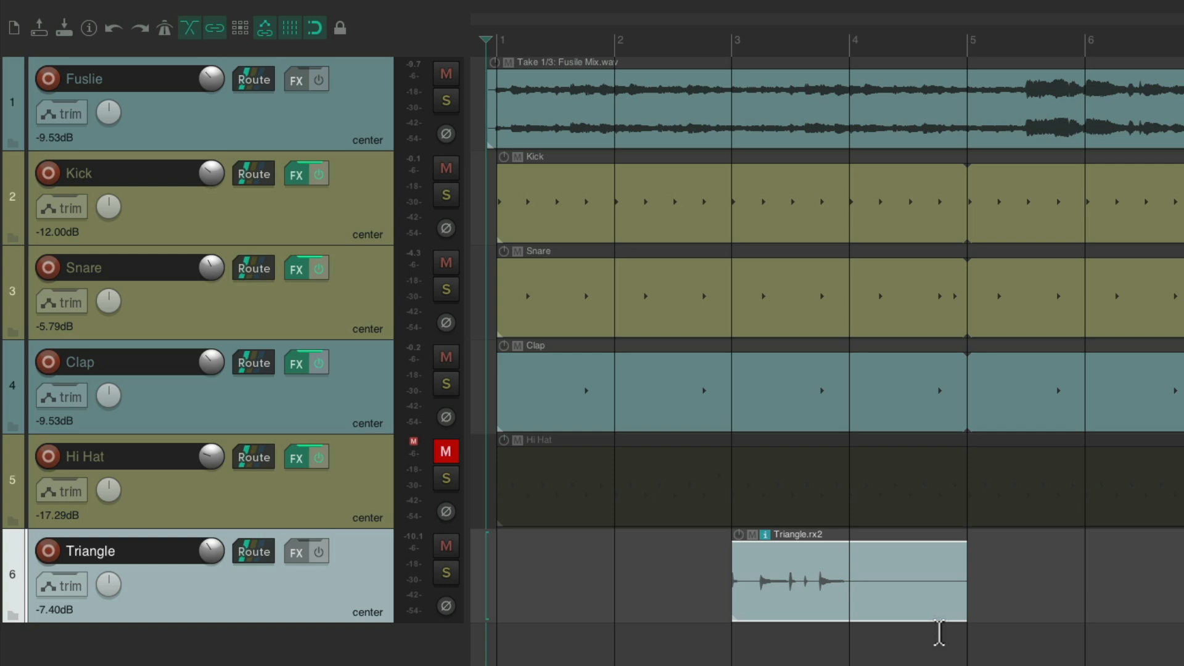
drag(967, 604, 856, 613)
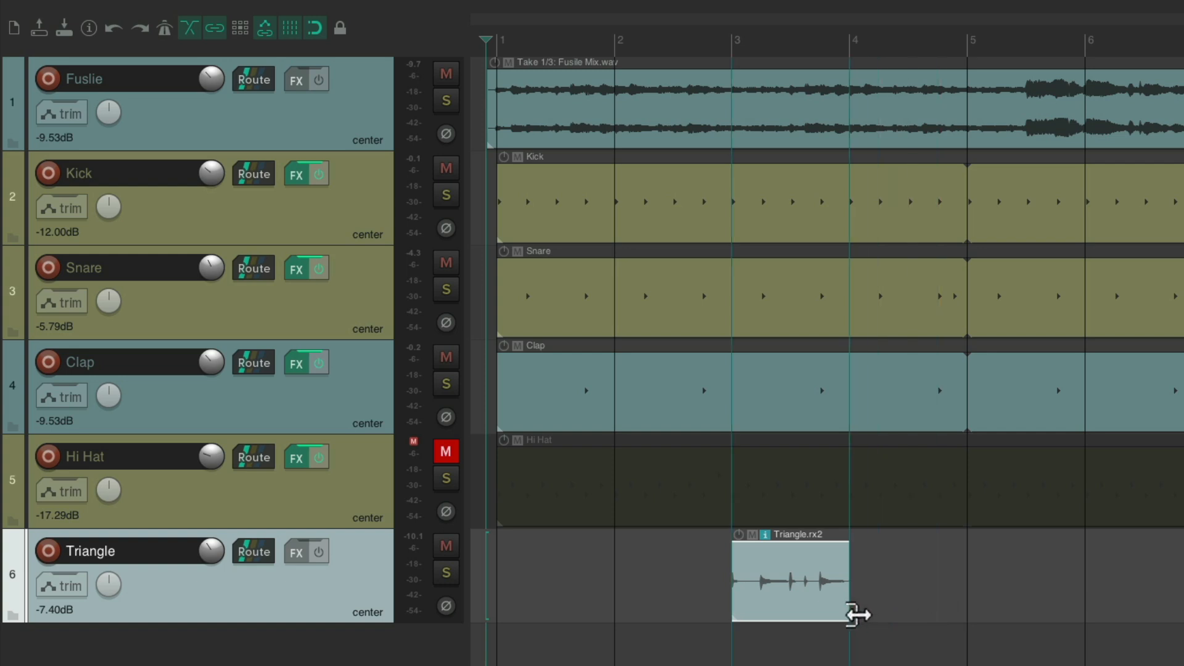
- Copy the Triangle item one bar later, trim the copy to a short hit, and audition
drag(801, 572, 922, 568)
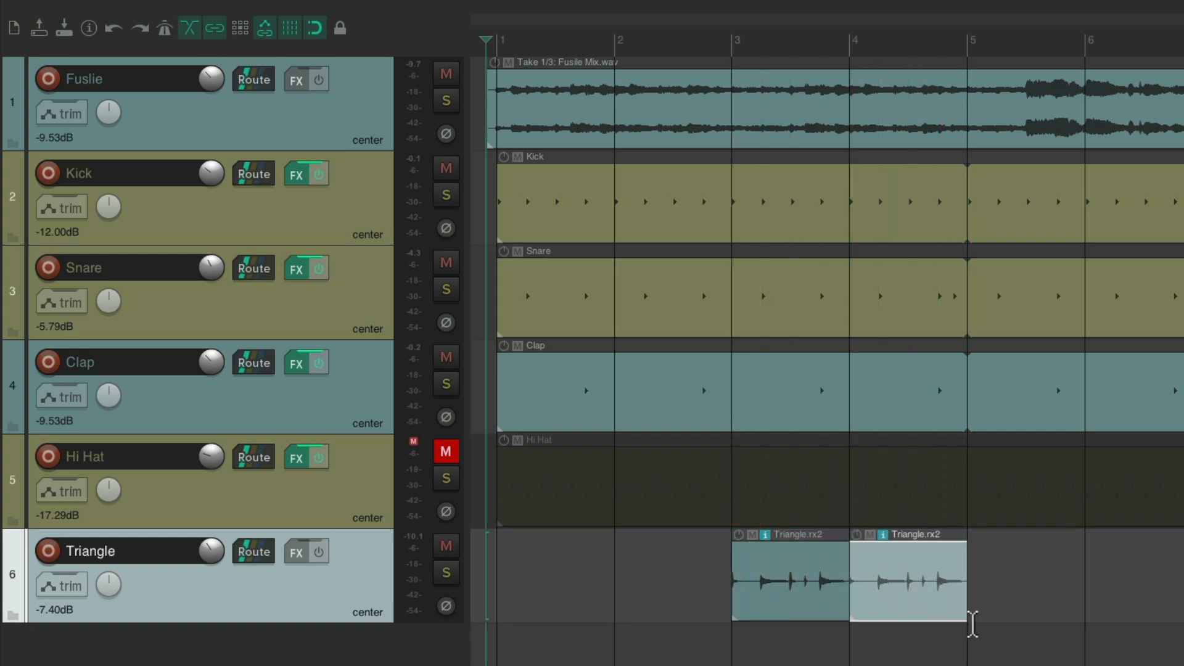
drag(968, 606, 875, 604)
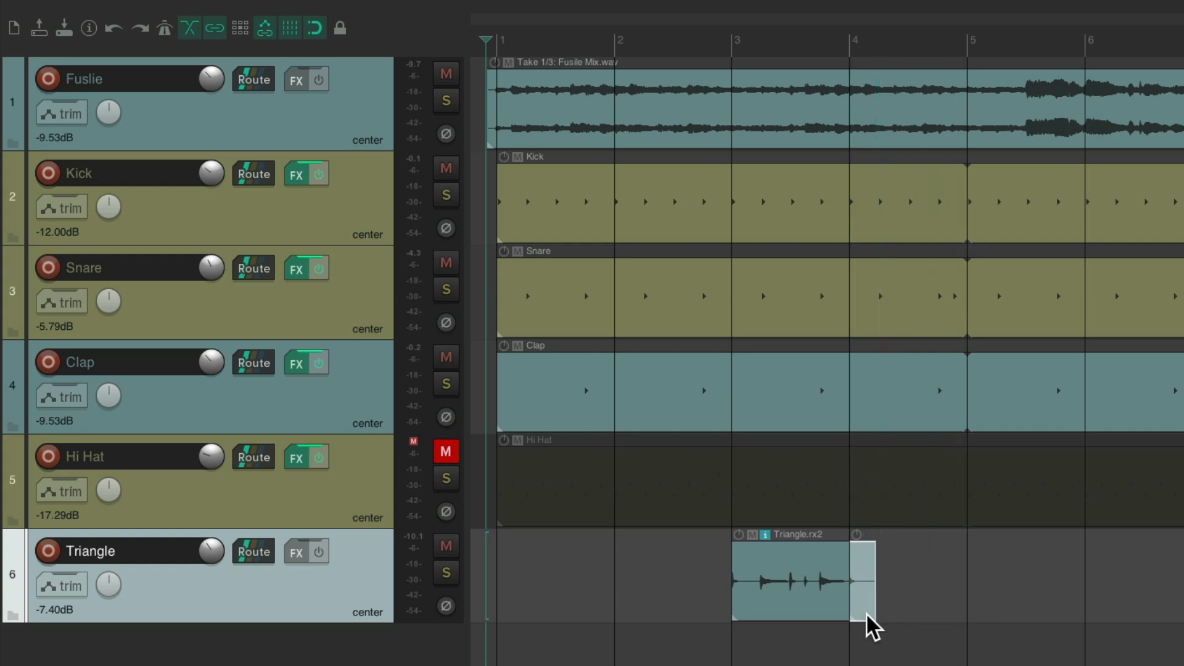
key(space)
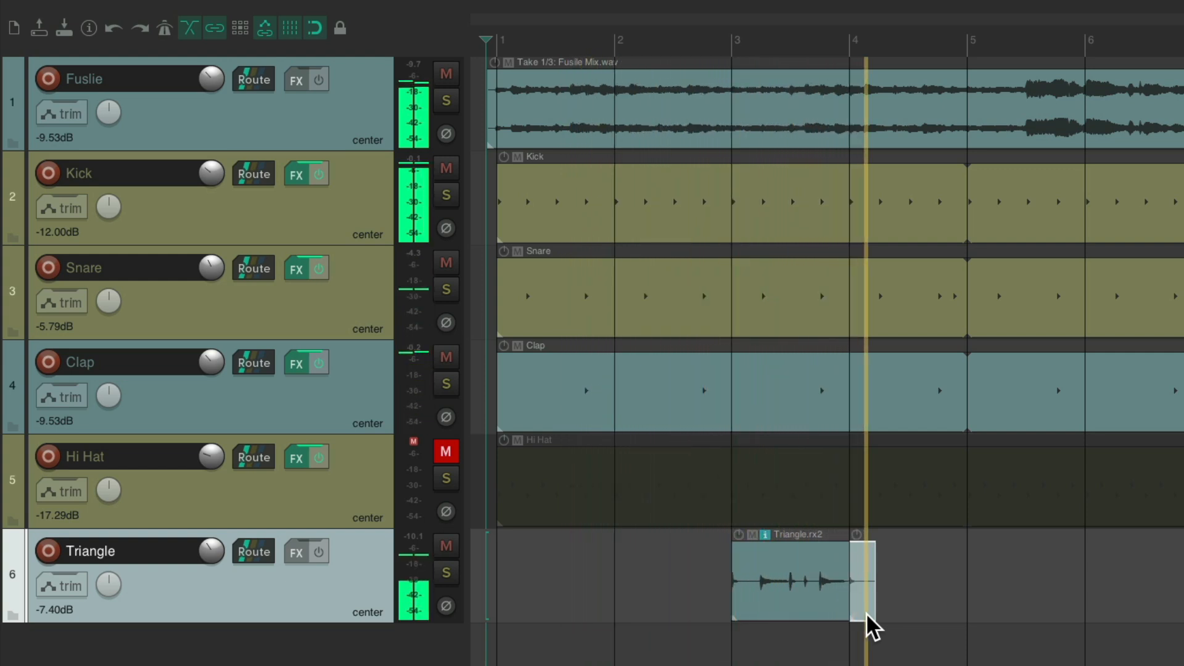
key(space)
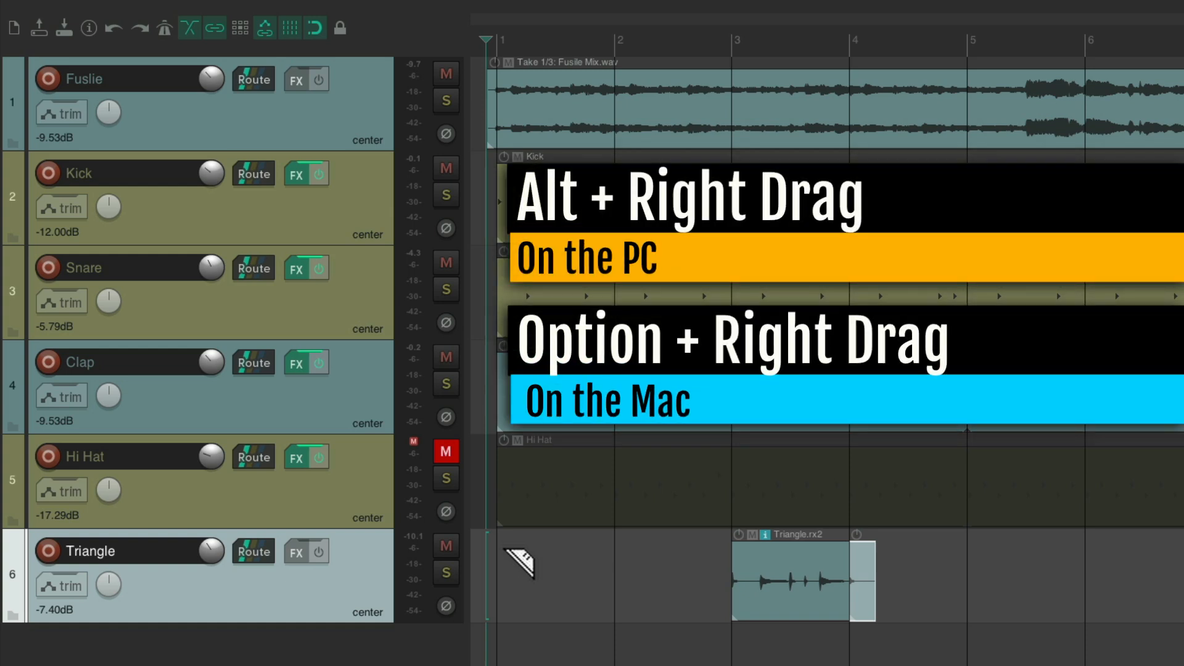
- Select bars 1–4 on the Triangle track and duplicate them along the song to about bar 129
drag(505, 548, 963, 572)
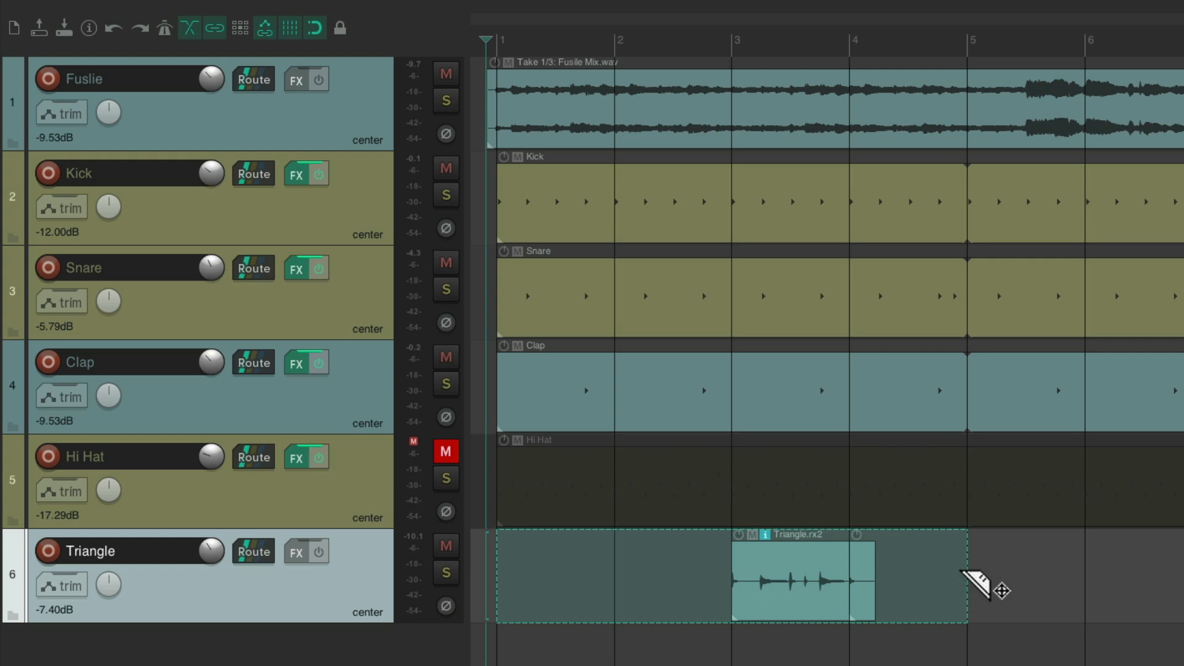
scroll(963, 571, down, 10)
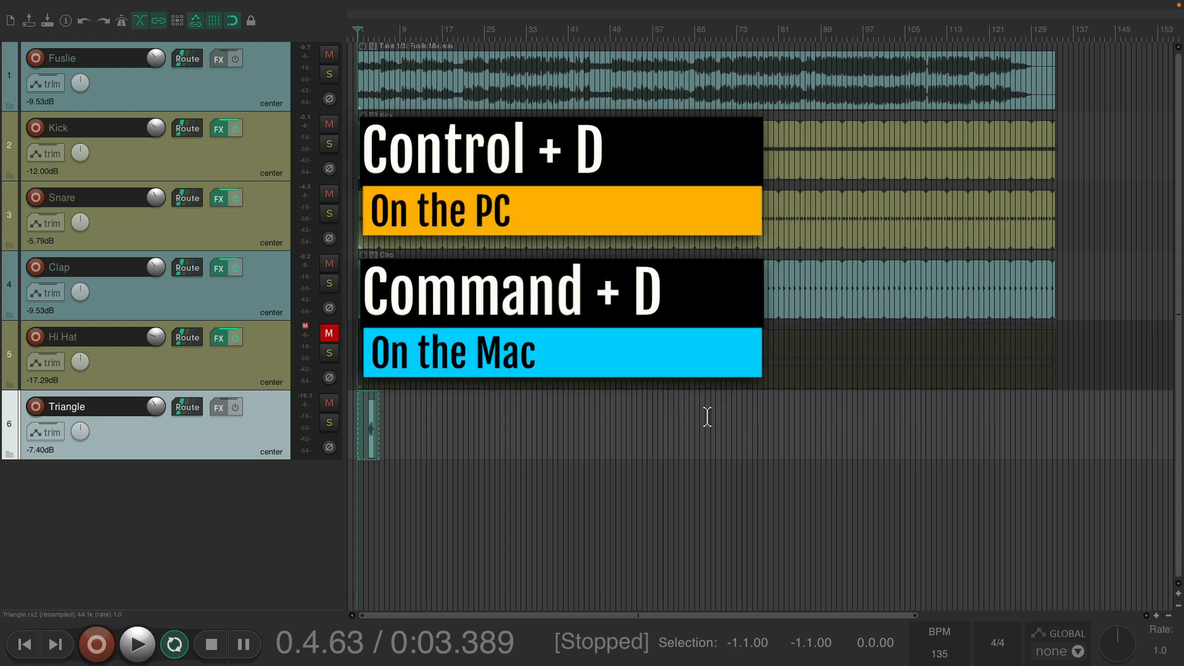
key(ctrl+d)
key(ctrl+d)
key(ctrl+d)
key(ctrl+d)
key(ctrl+d)
key(ctrl+d)
key(ctrl+d)
key(ctrl+d)
key(ctrl+d)
key(ctrl+d)
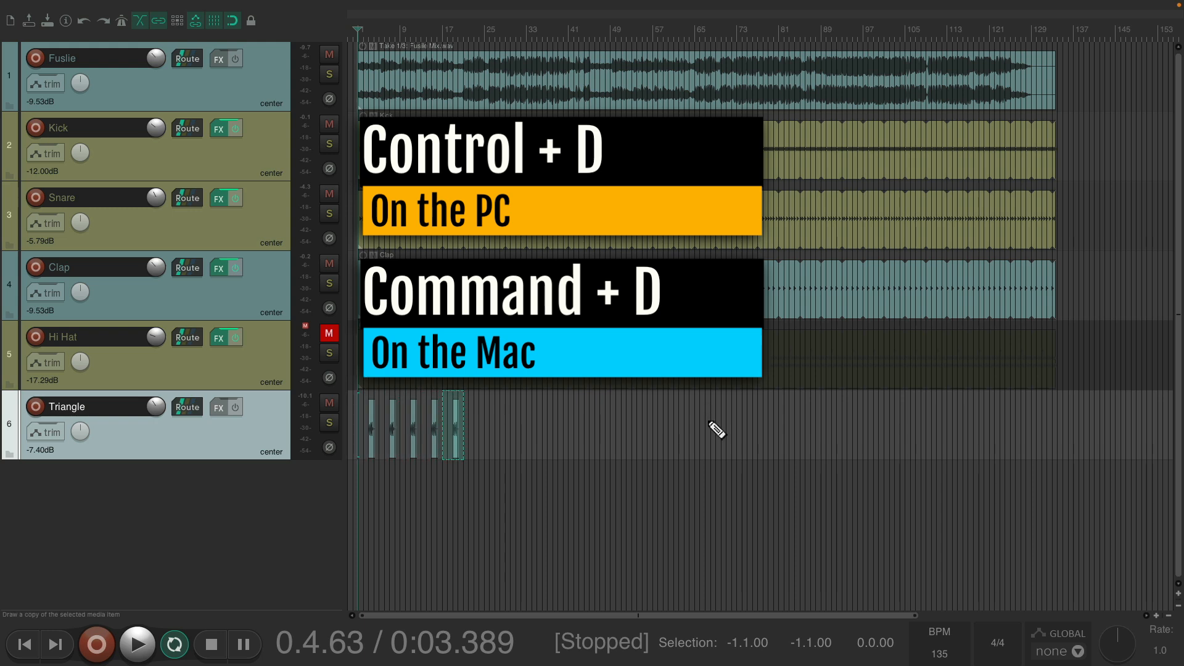
key(ctrl+d)
key(ctrl+d)
key(ctrl+d)
key(ctrl+d)
key(ctrl+d)
key(ctrl+d)
key(ctrl+d)
key(ctrl+d)
key(ctrl+d)
key(ctrl+d)
key(ctrl+d)
key(ctrl+d)
key(ctrl+d)
key(ctrl+d)
key(ctrl+d)
key(ctrl+d)
key(ctrl+d)
key(ctrl+d)
key(ctrl+d)
key(ctrl+d)
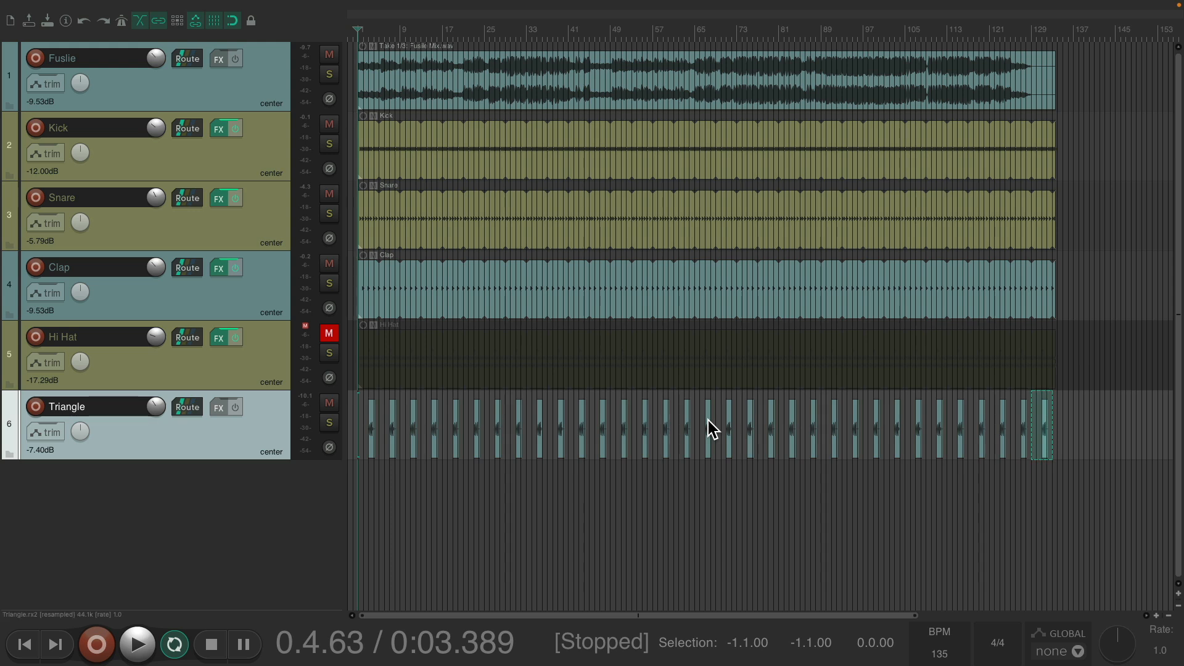
scroll(708, 419, up, 5)
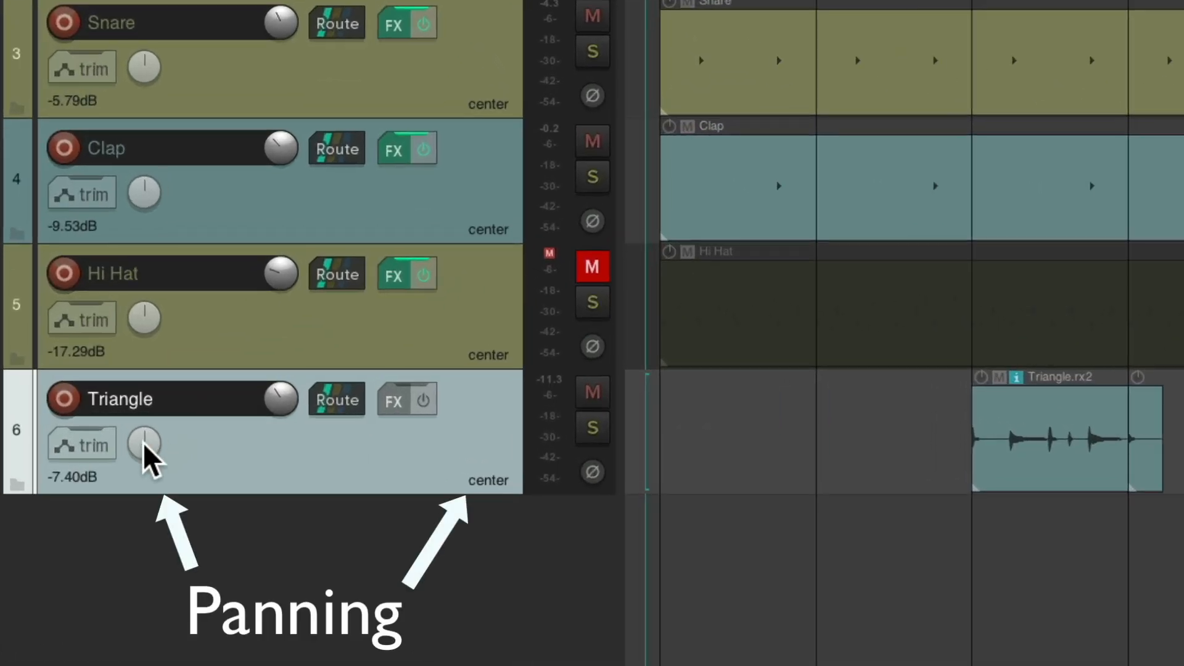
- Pan the Triangle track to 31%R, listen back, and reopen the Media Explorer
drag(81, 433, 143, 442)
key(space)
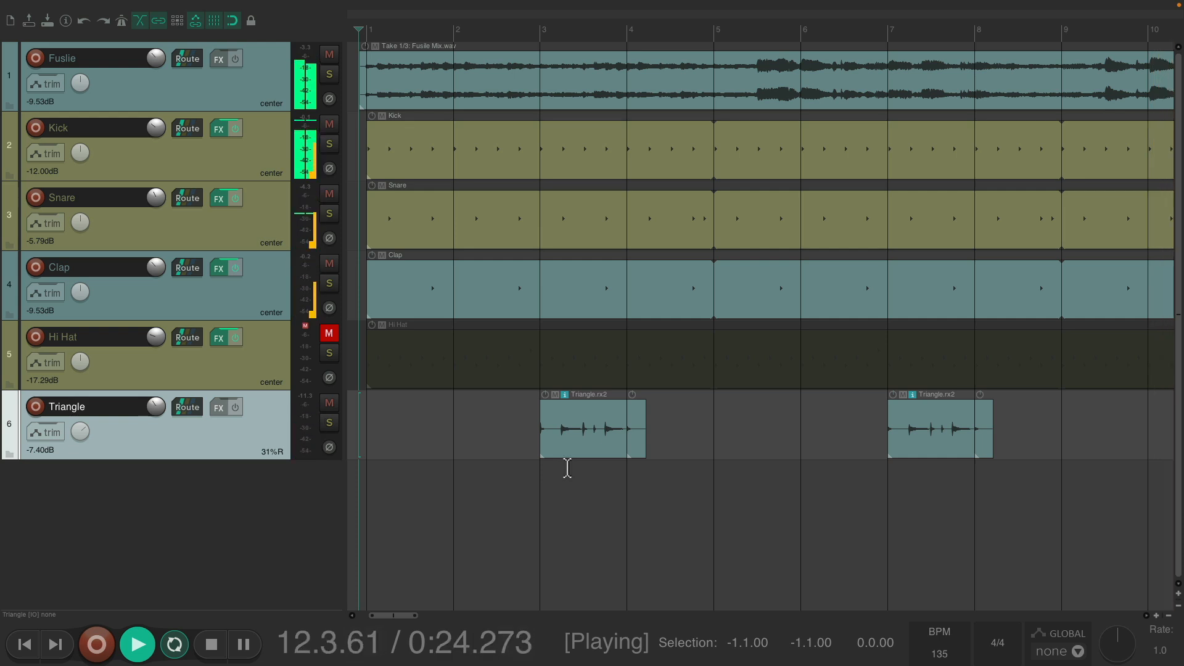
key(space)
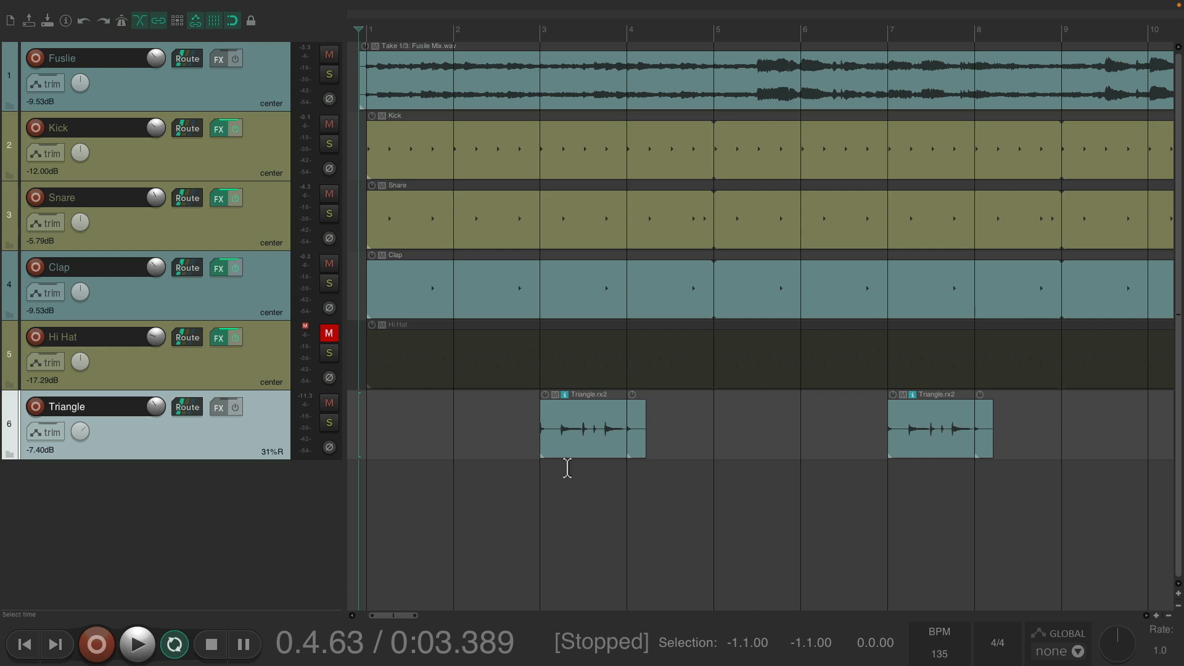
key(super+alt+x)
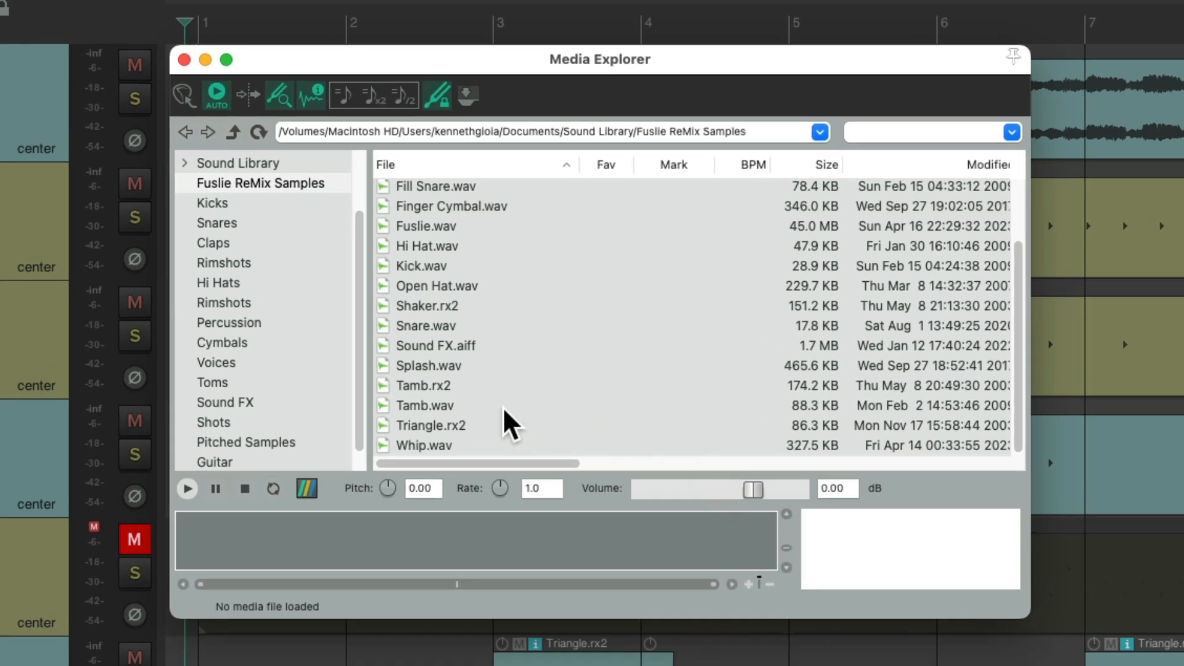
- Preview Tamb.wav, then set the snap/grid line spacing to 1/4
click(503, 407)
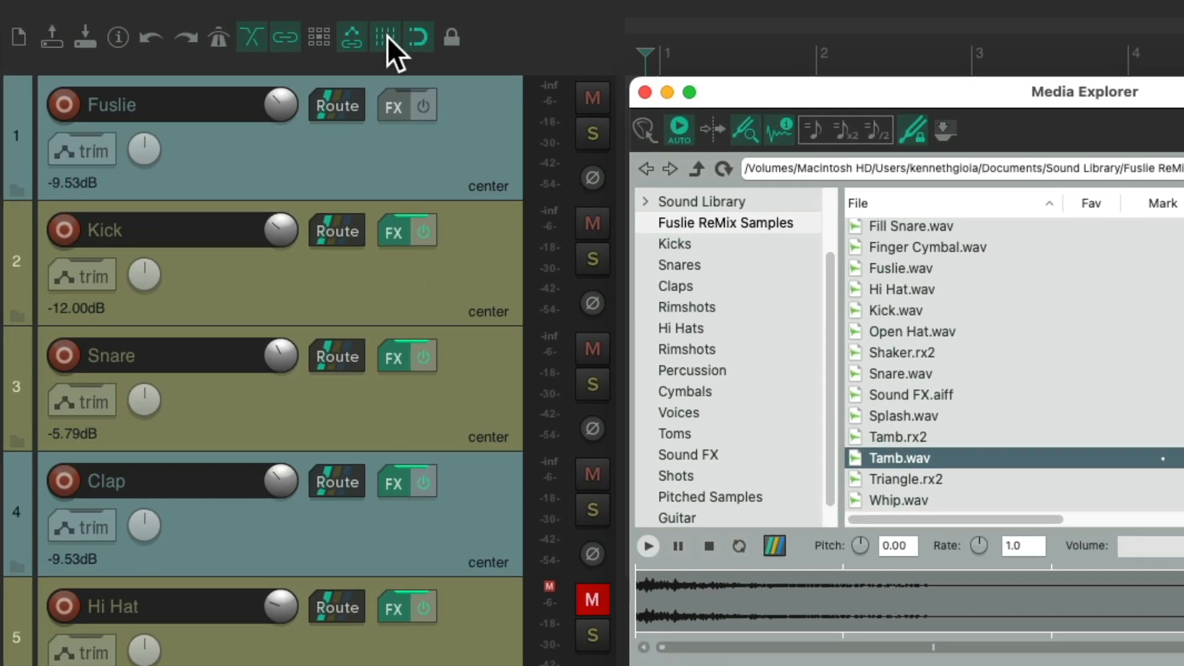
right_click(387, 36)
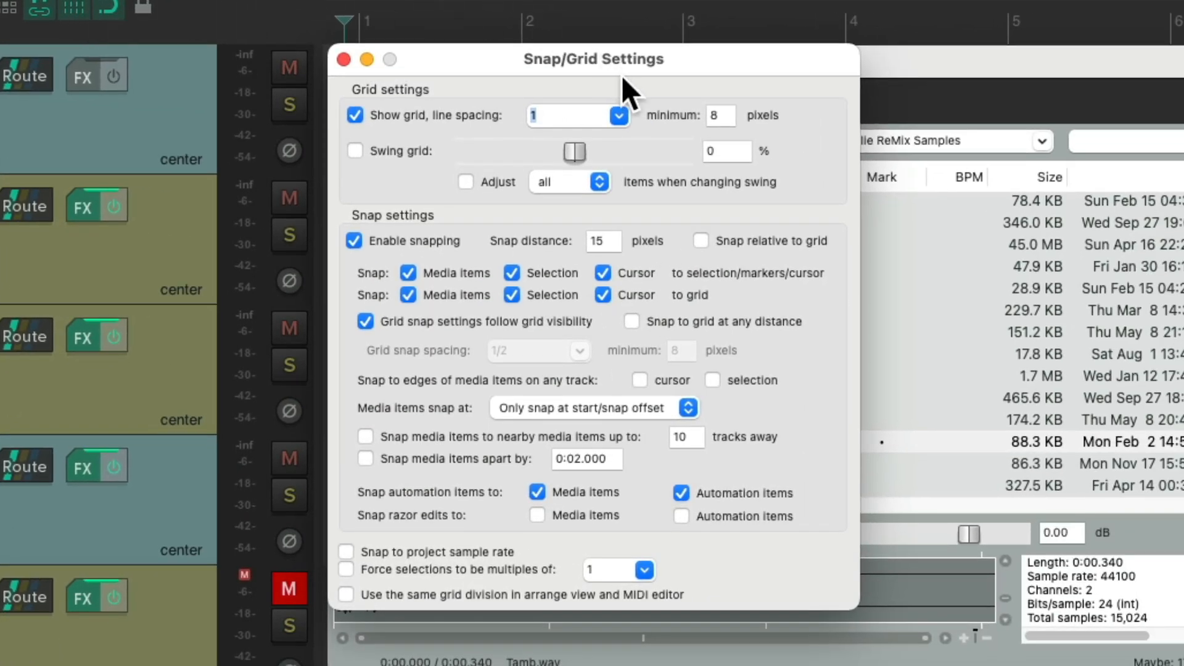
click(618, 115)
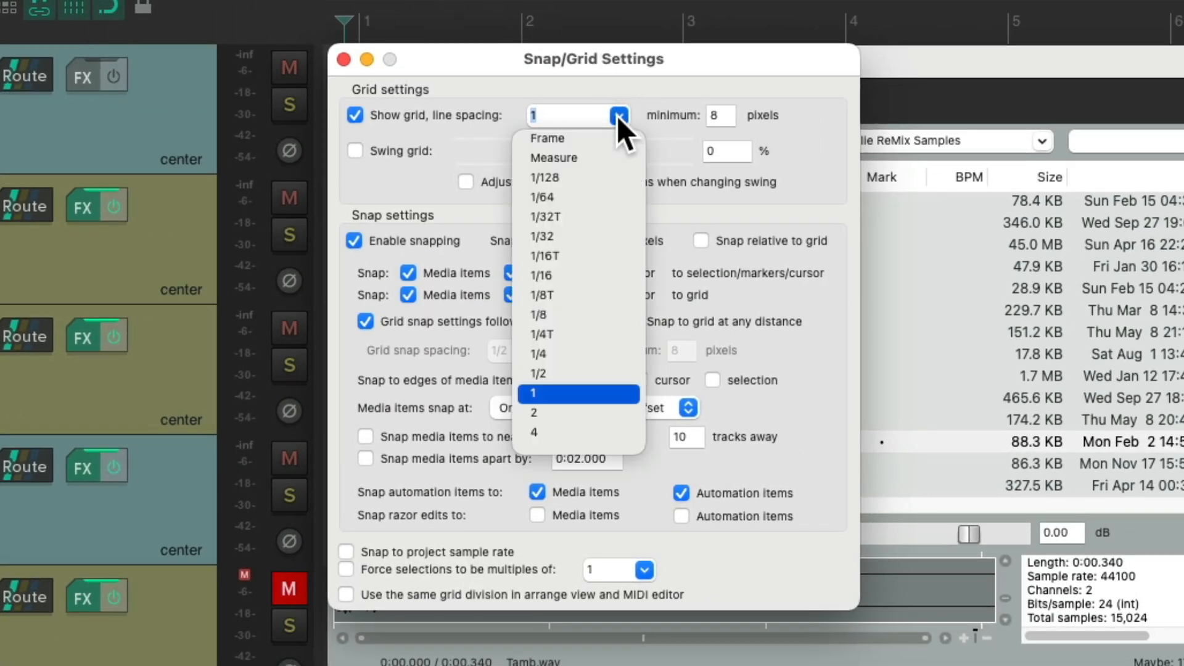
click(604, 350)
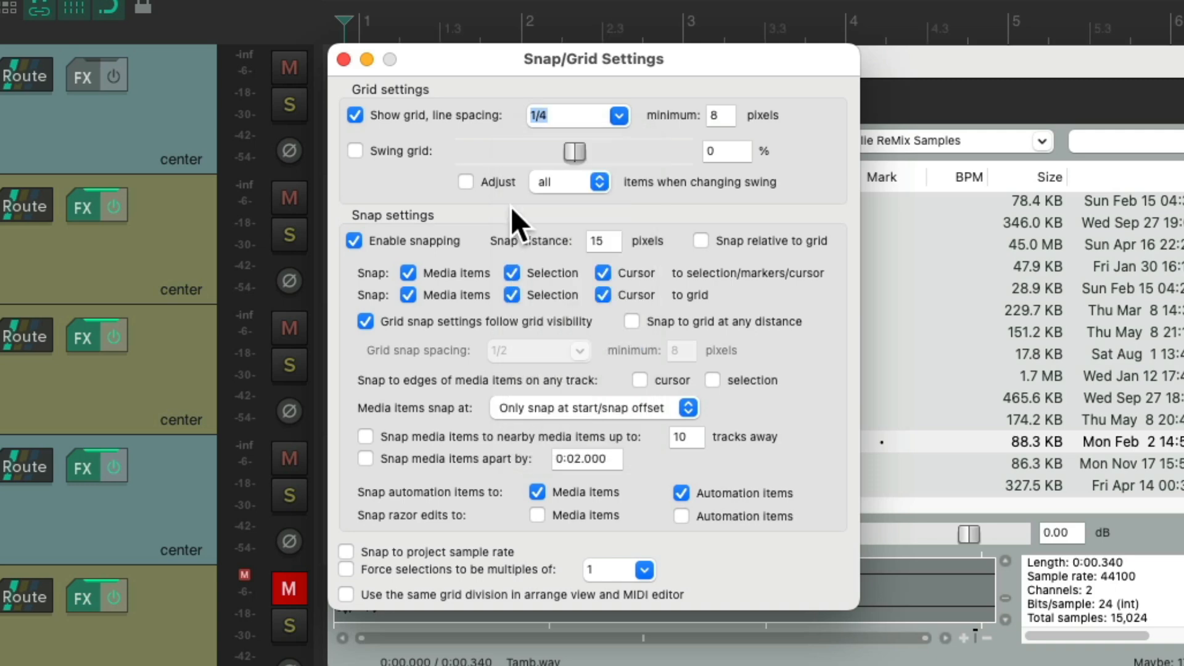
click(343, 59)
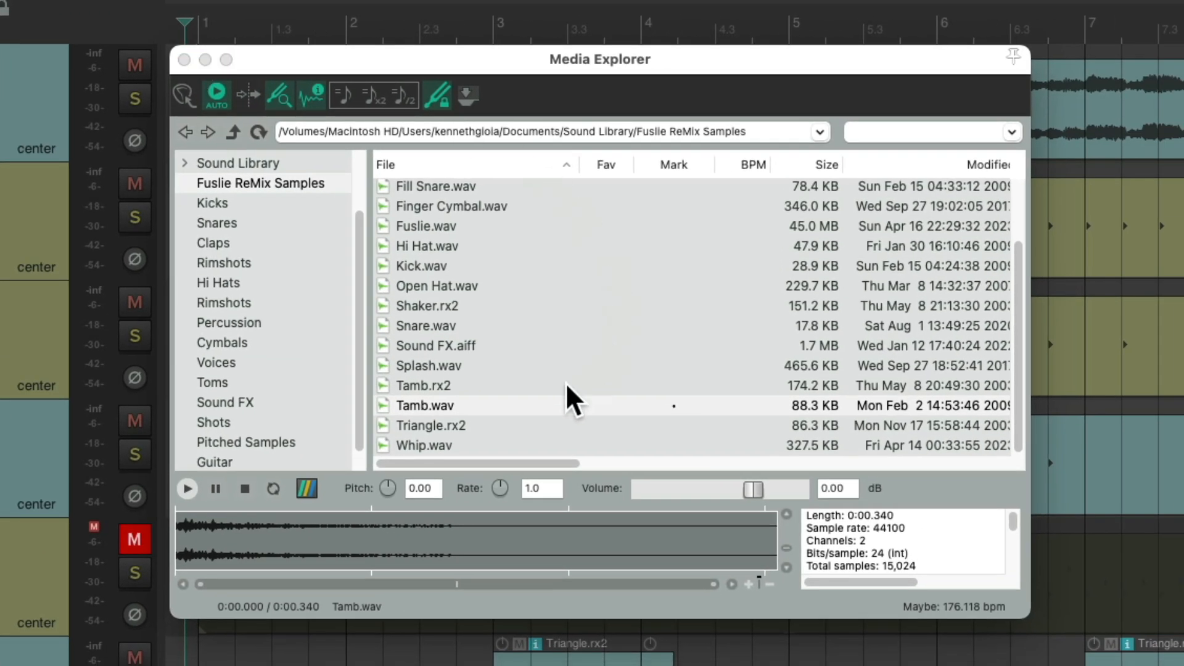
- Drag Tamb.wav below the Triangle track to create track 7 with a hit before bar 5
drag(484, 405, 701, 623)
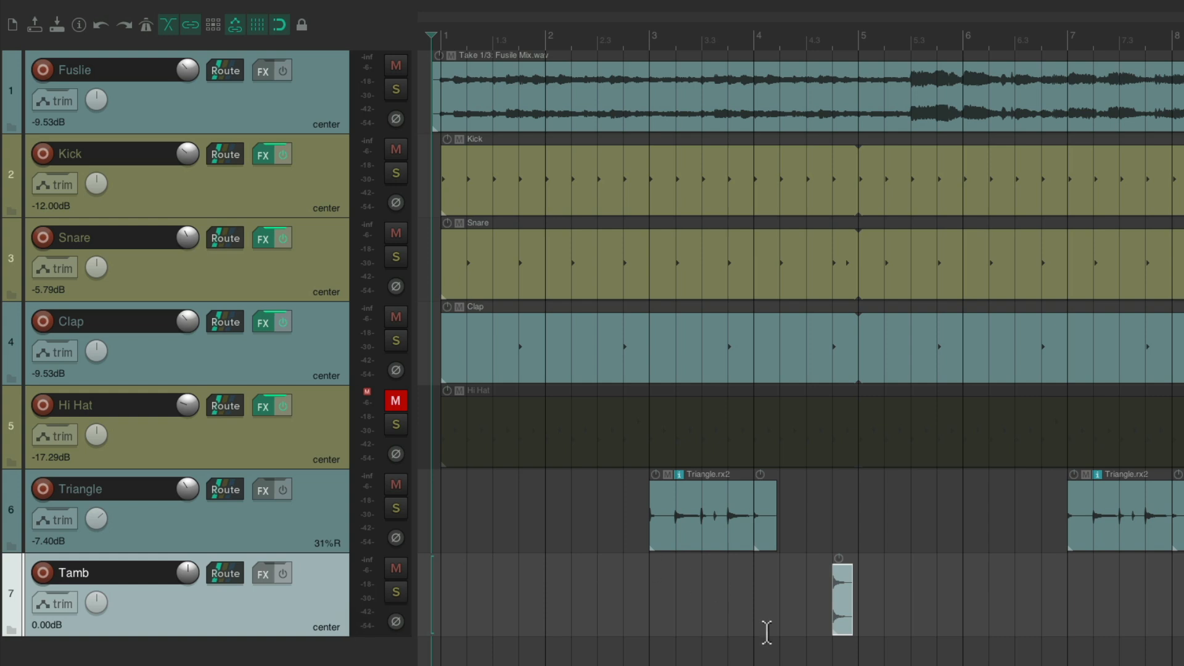
- Listen to the Tamb hit, then extend the Tamb item to begin at bar 1
key(space)
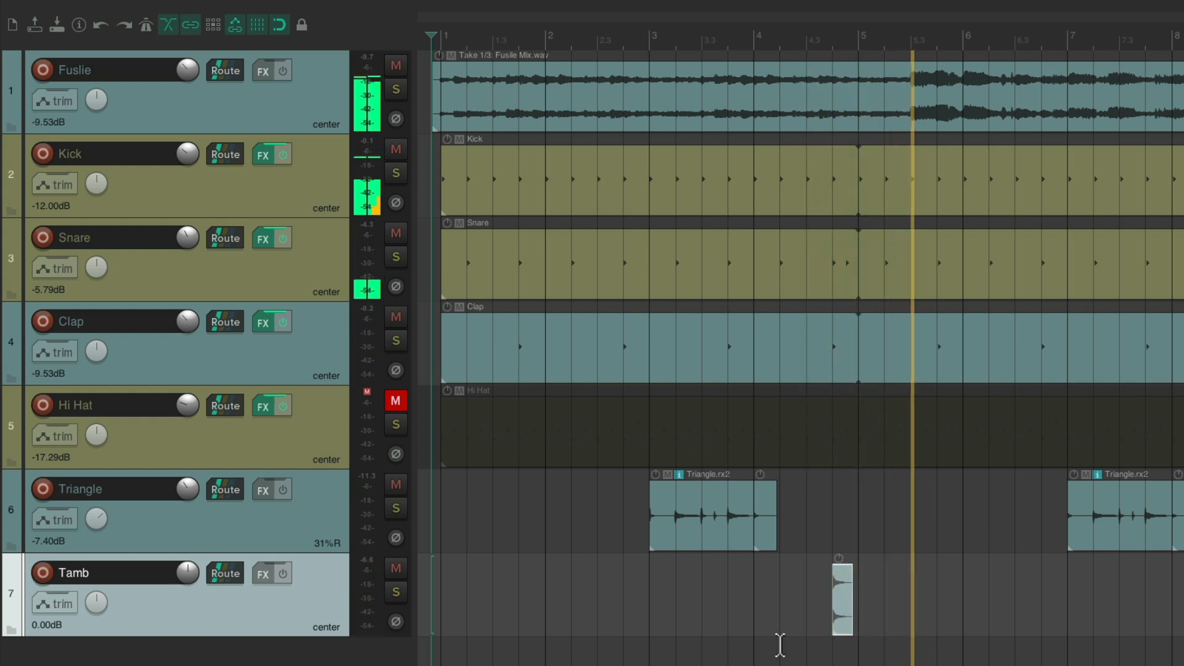
key(space)
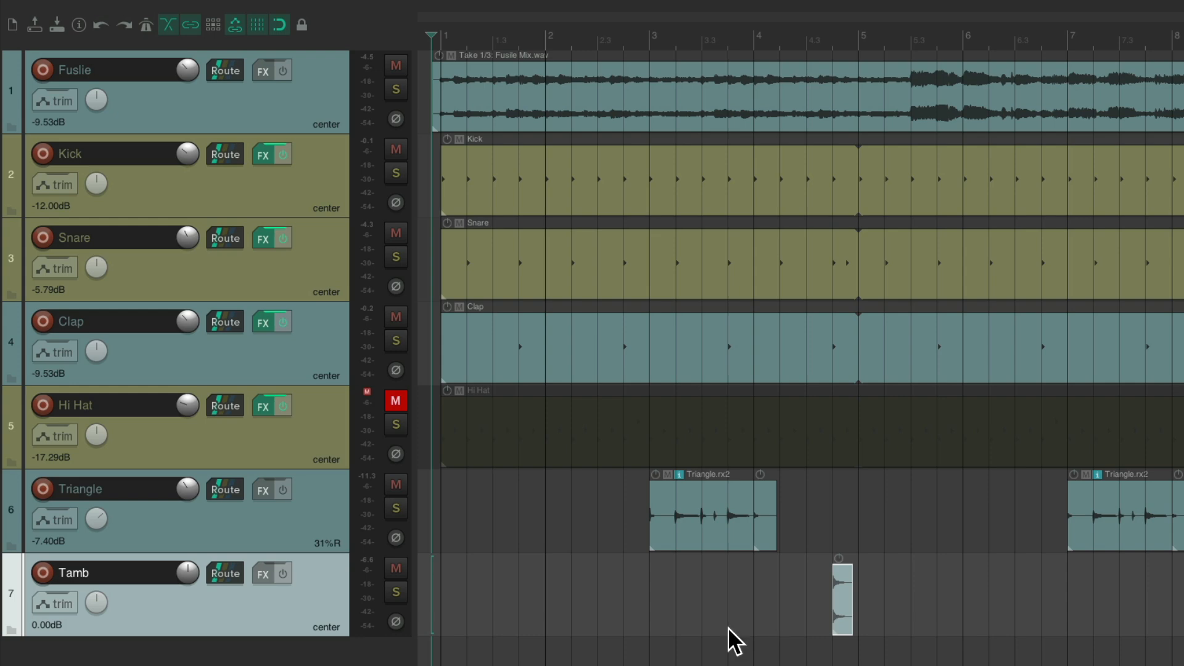
drag(450, 576, 587, 580)
- Duplicate the Tamb item every four bars through to bar 129
click(865, 591)
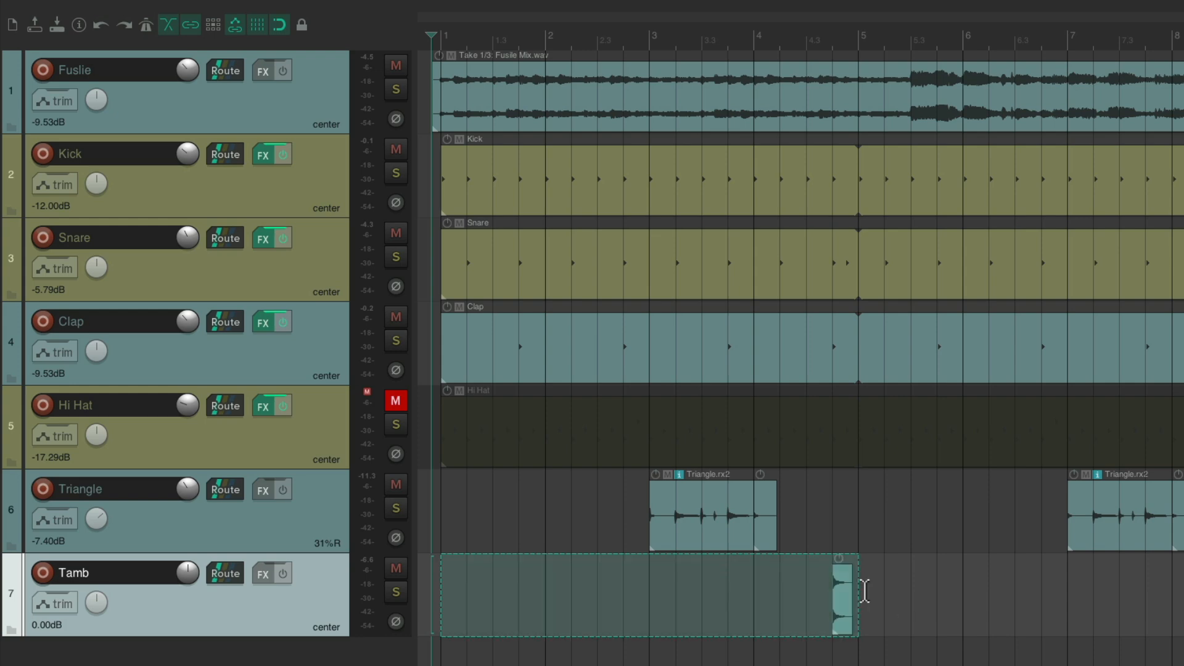
scroll(865, 591, down, 8)
key(ctrl+d)
key(ctrl+d)
key(ctrl+d)
key(ctrl+d)
key(ctrl+d)
key(ctrl+d)
key(ctrl+d)
key(ctrl+d)
key(ctrl+d)
key(ctrl+d)
key(ctrl+d)
key(ctrl+d)
key(ctrl+d)
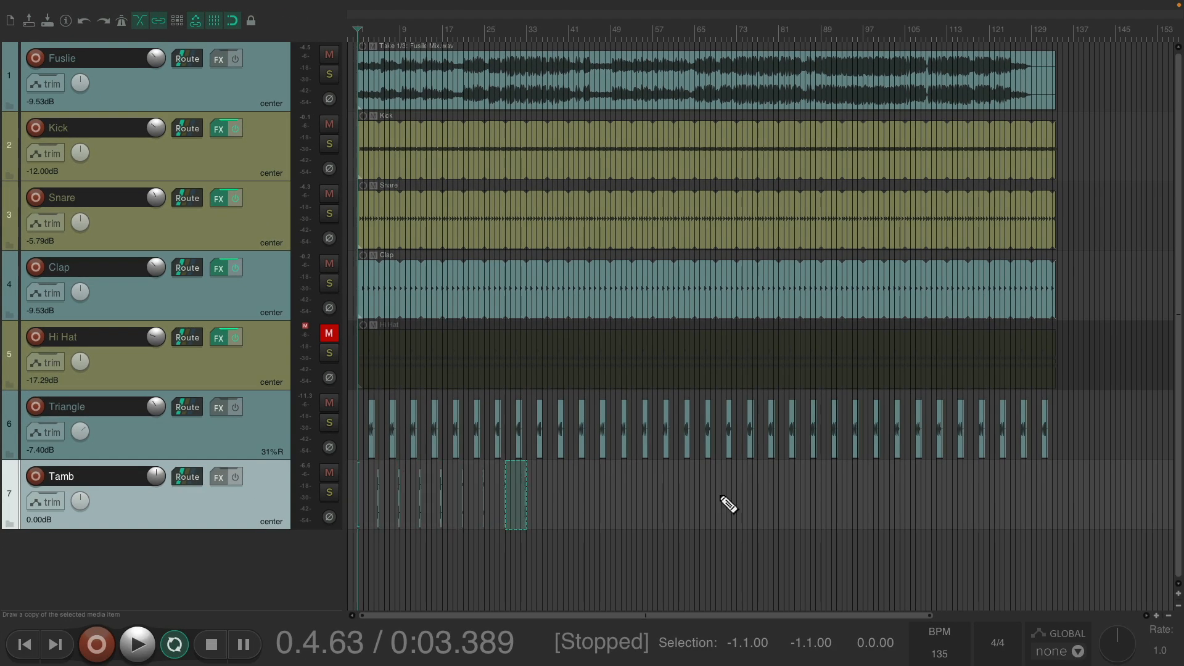
key(ctrl+d)
key(ctrl+d)
key(ctrl+d)
key(ctrl+d)
key(ctrl+d)
key(ctrl+d)
key(ctrl+d)
key(ctrl+d)
key(ctrl+d)
key(ctrl+d)
key(ctrl+d)
key(ctrl+d)
key(ctrl+d)
key(ctrl+d)
key(ctrl+d)
key(ctrl+d)
key(ctrl+d)
key(ctrl+d)
key(ctrl+d)
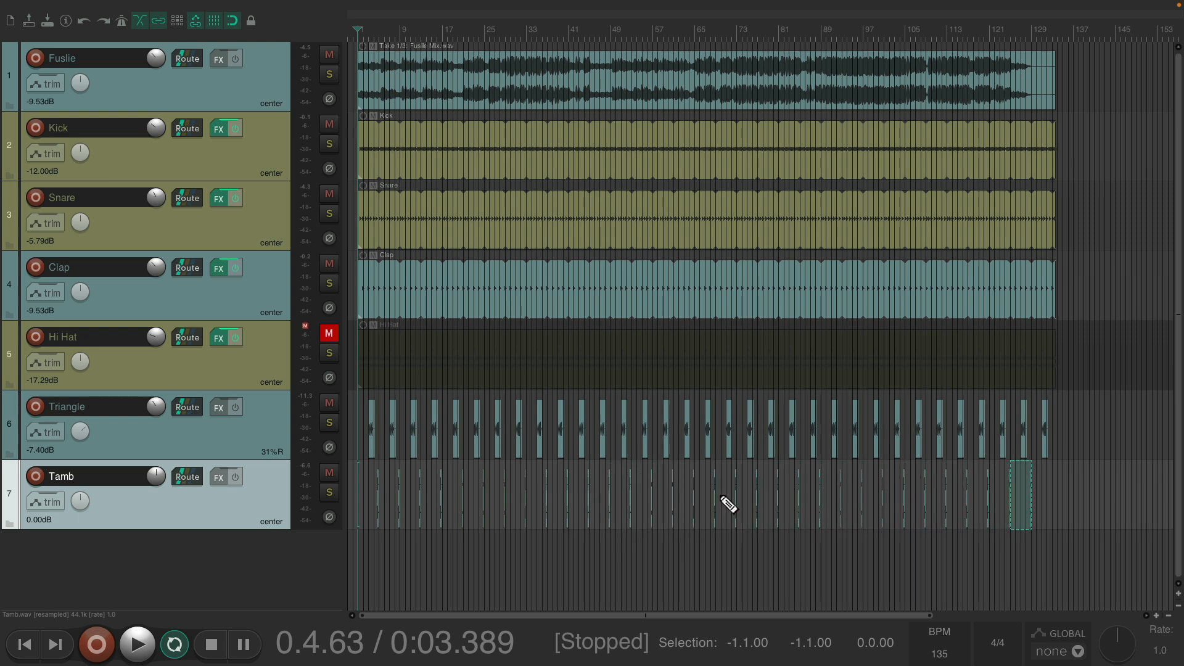
scroll(717, 490, up, 8)
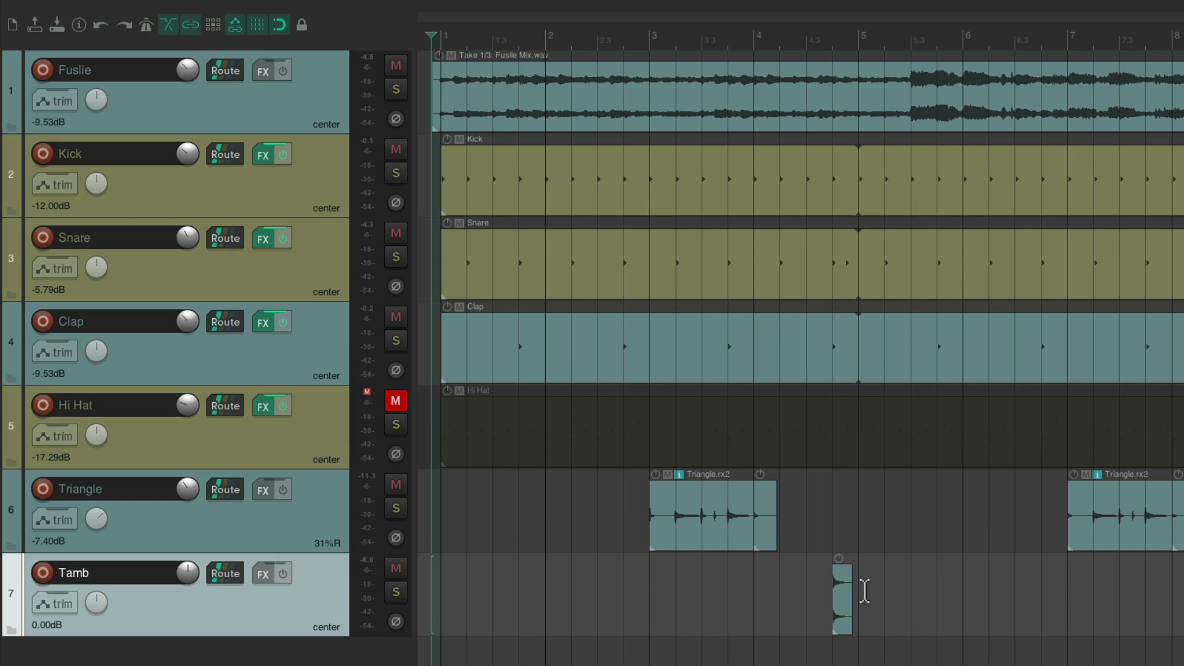
- Add the ReaVerbate reverb to the Tamb track via the FX browser's 'verb' filter
click(261, 575)
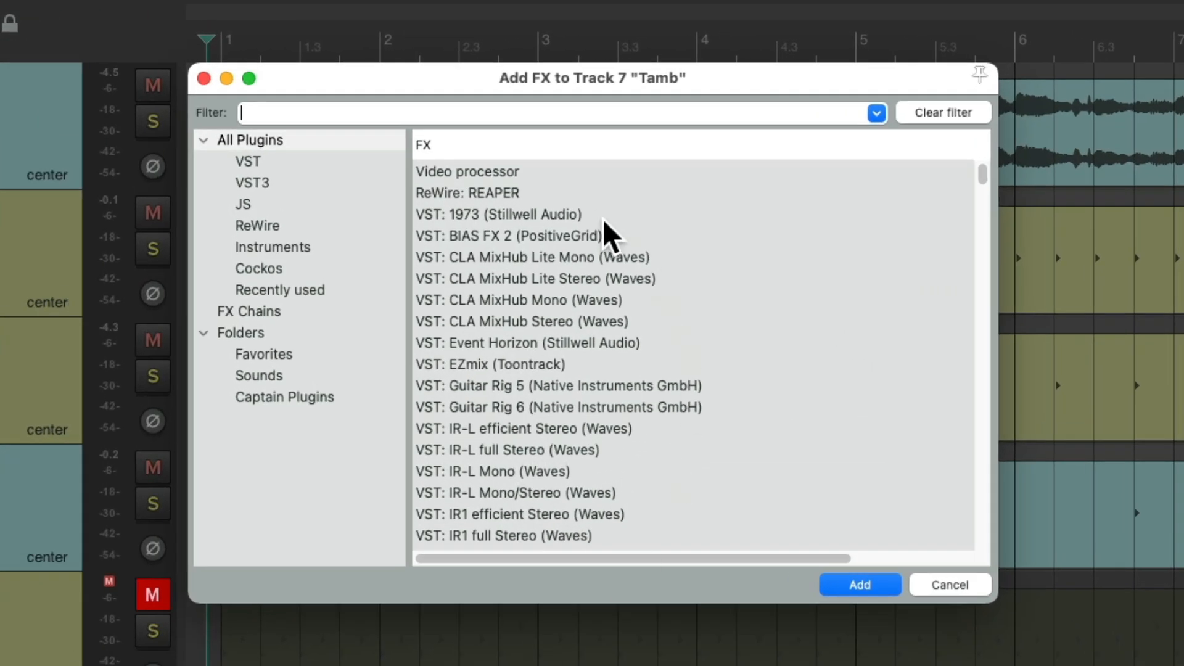
text(verb)
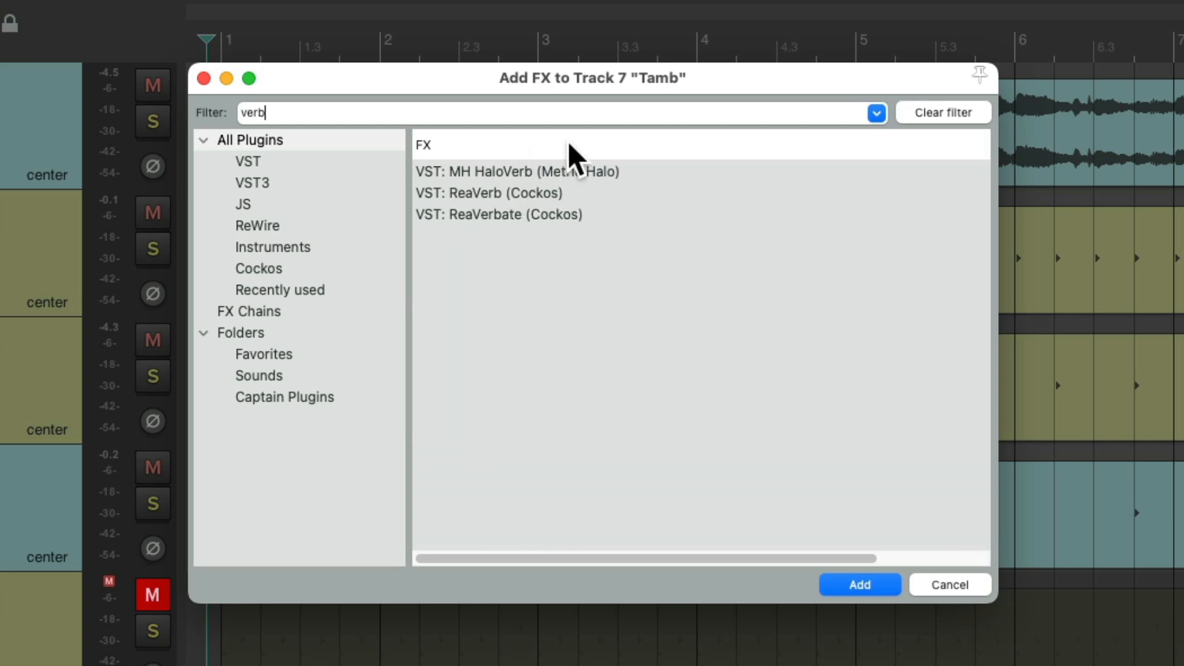
click(616, 216)
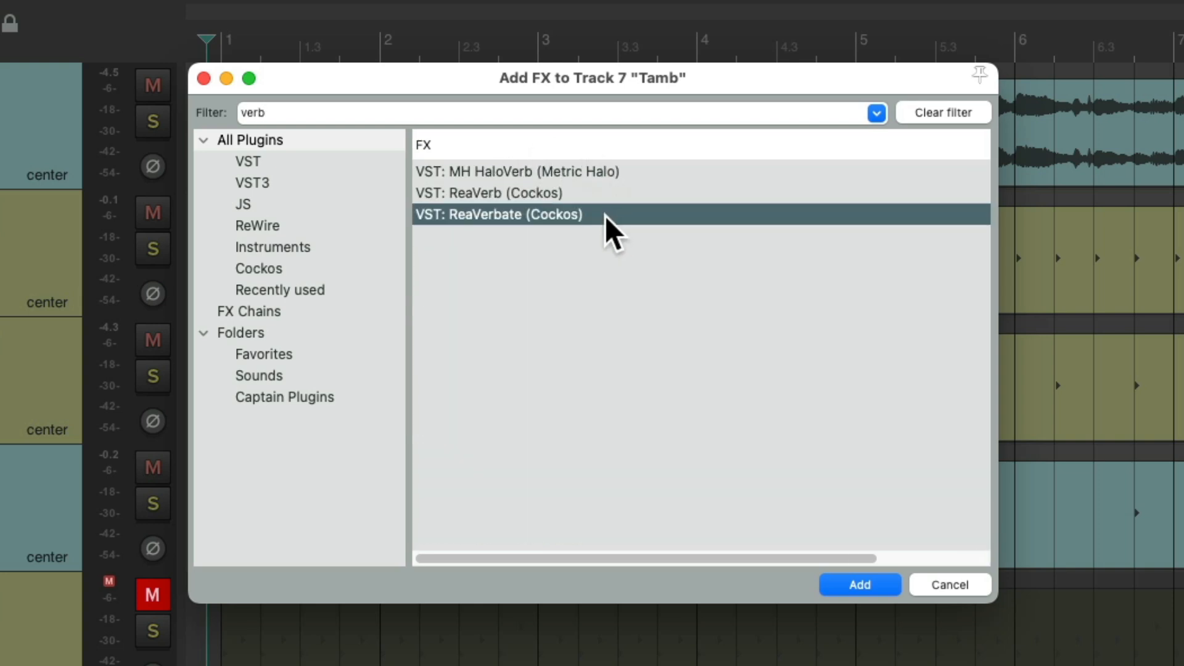
double_click(605, 216)
- Set ReaVerbate dry to +0.0, room size 95, dampening 11, listen back, and close it
drag(563, 289, 525, 319)
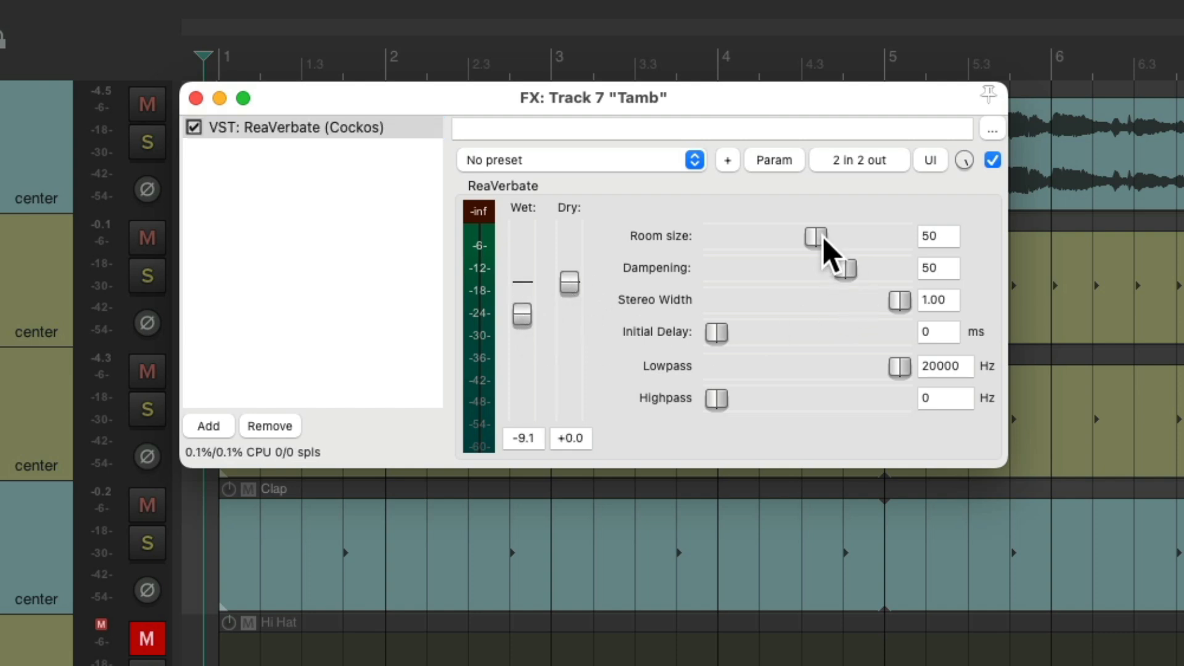
drag(821, 238, 779, 278)
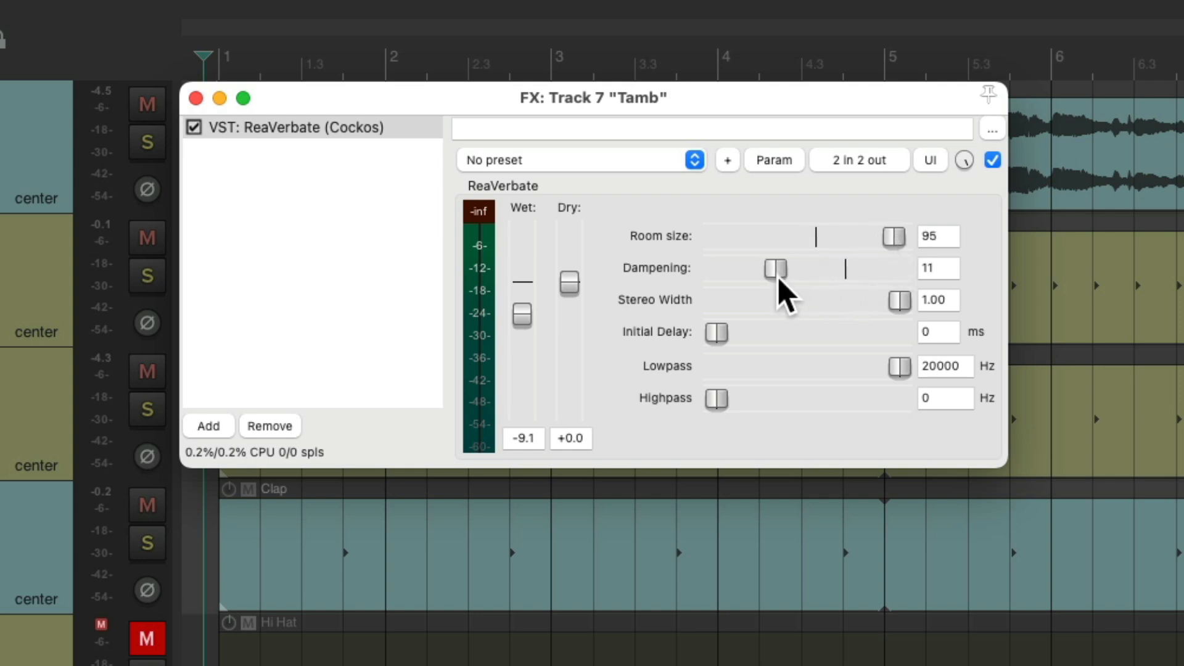
key(space)
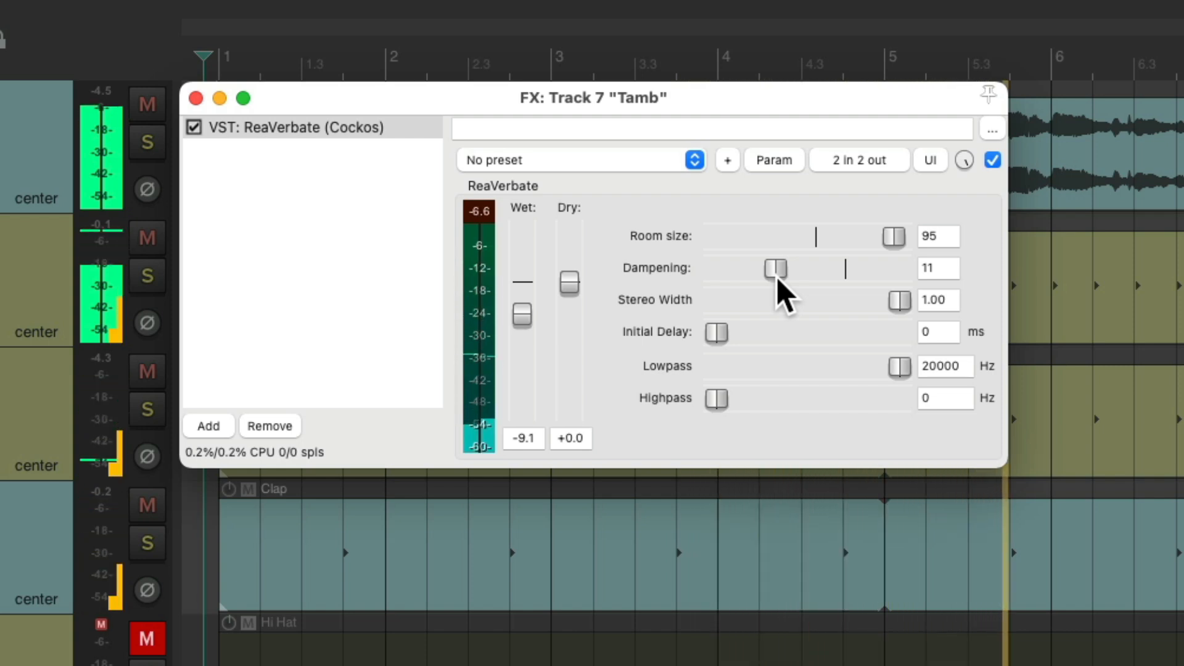
key(space)
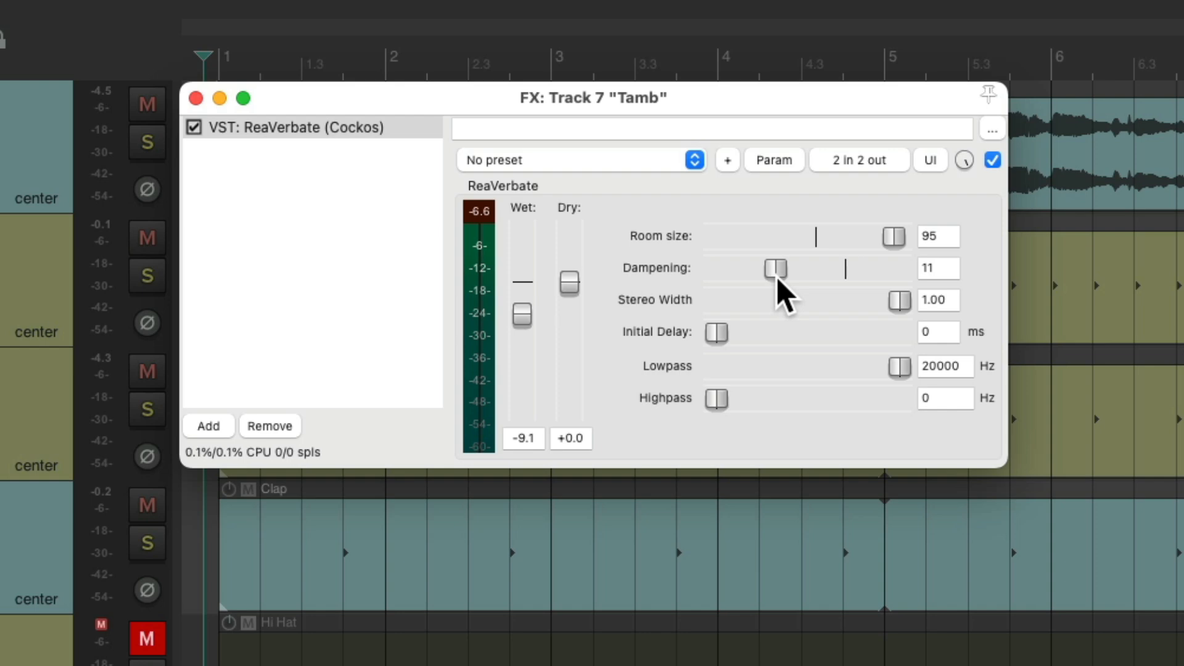
click(195, 98)
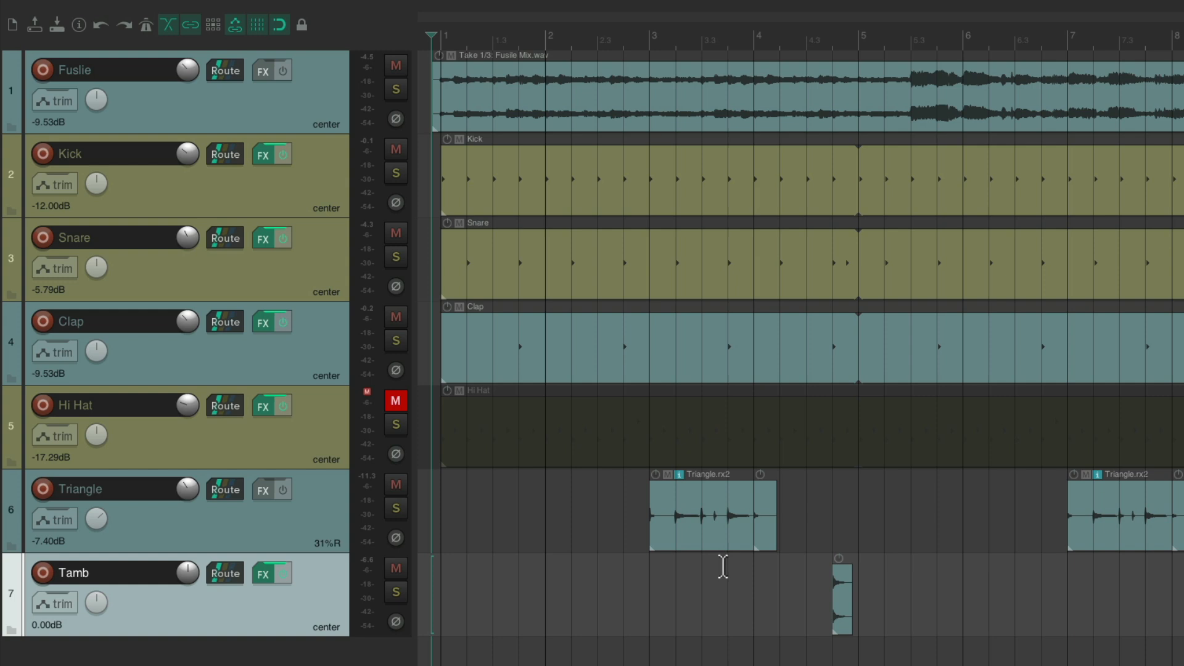
key(super+m)
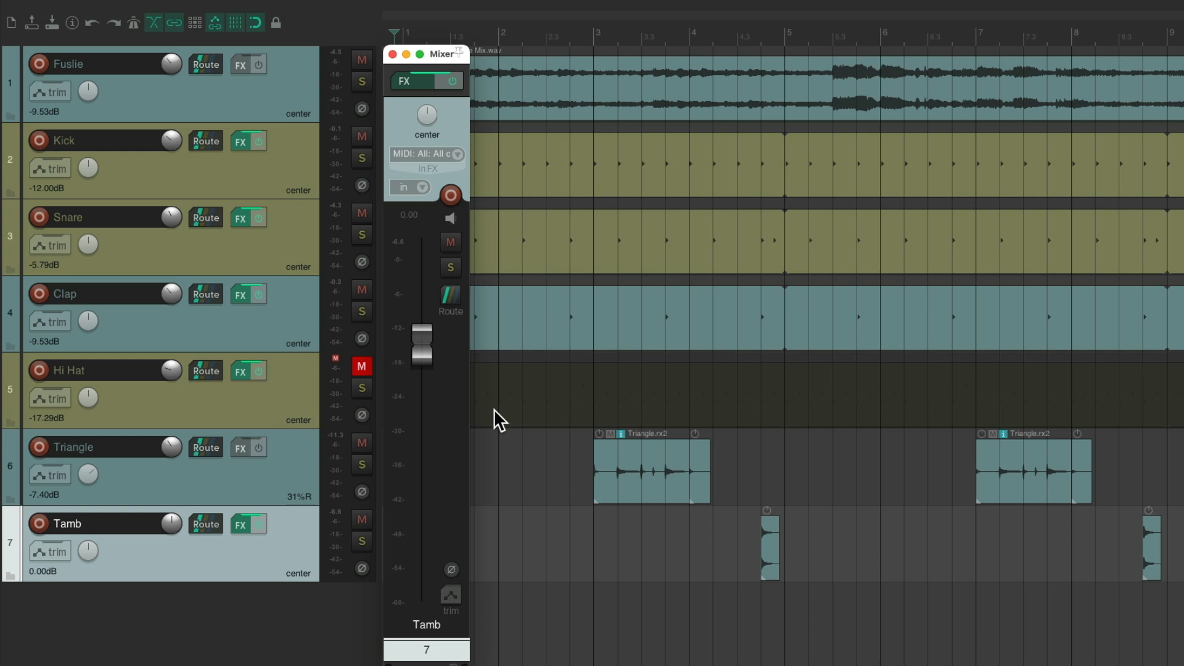
mouse_move(471, 417)
mouse_down()
mouse_move(721, 399)
mouse_move(1116, 415)
mouse_move(621, 389)
mouse_move(471, 405)
mouse_up()
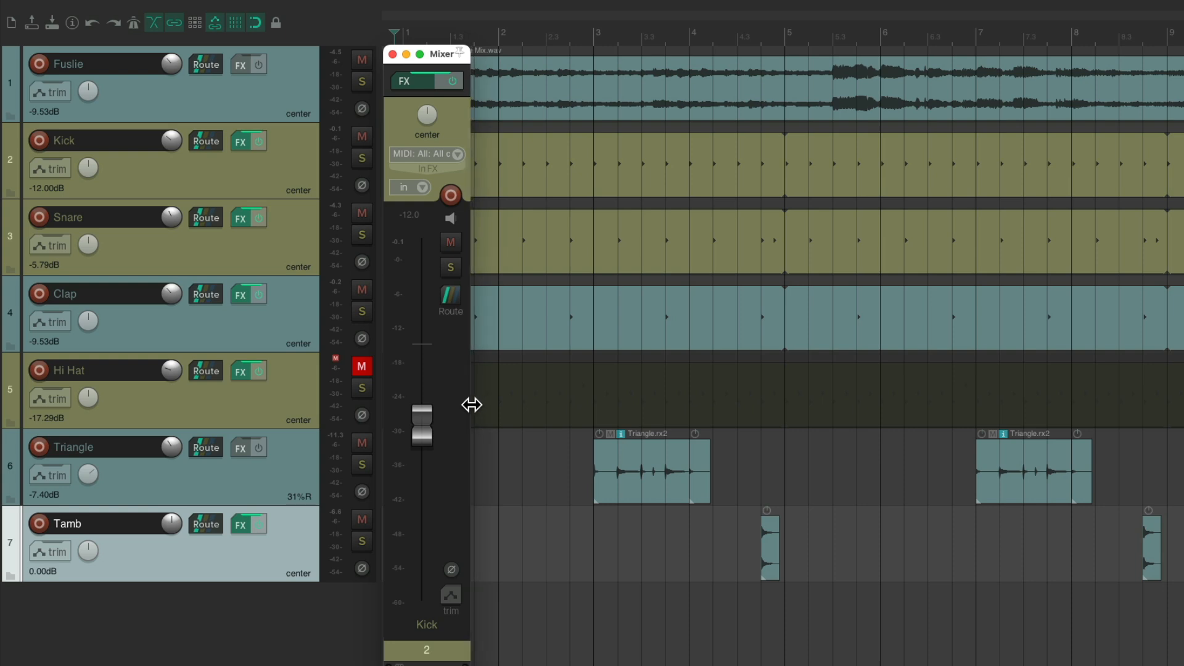
click(280, 453)
click(280, 390)
click(294, 457)
click(294, 523)
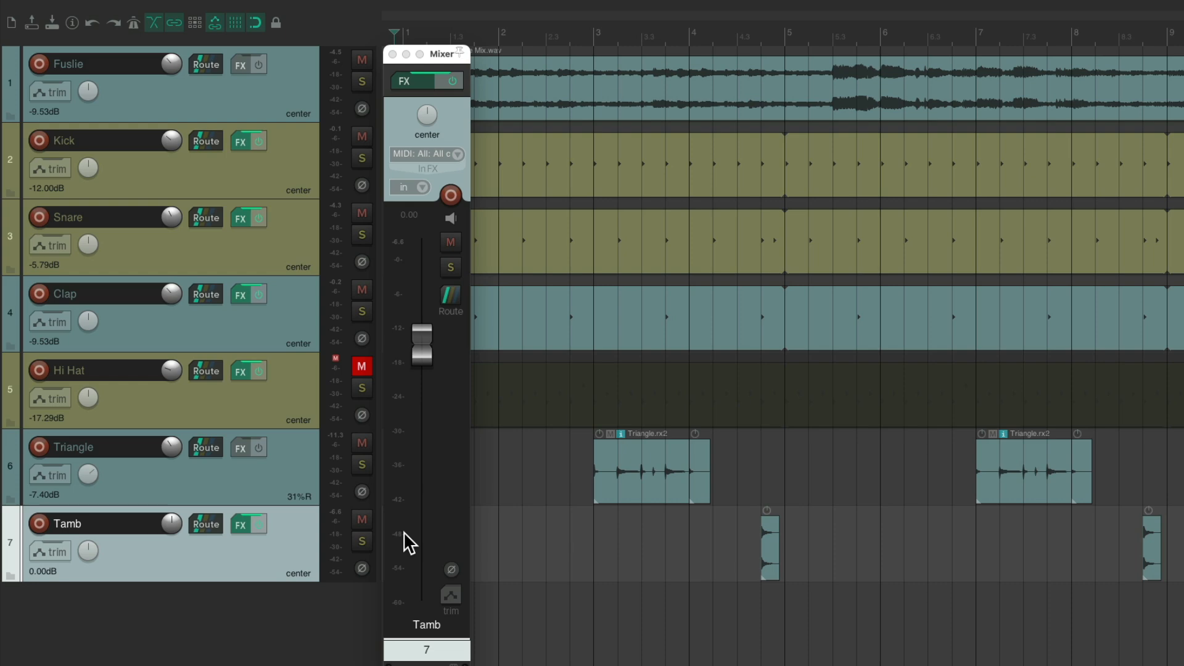
key(ctrl+m)
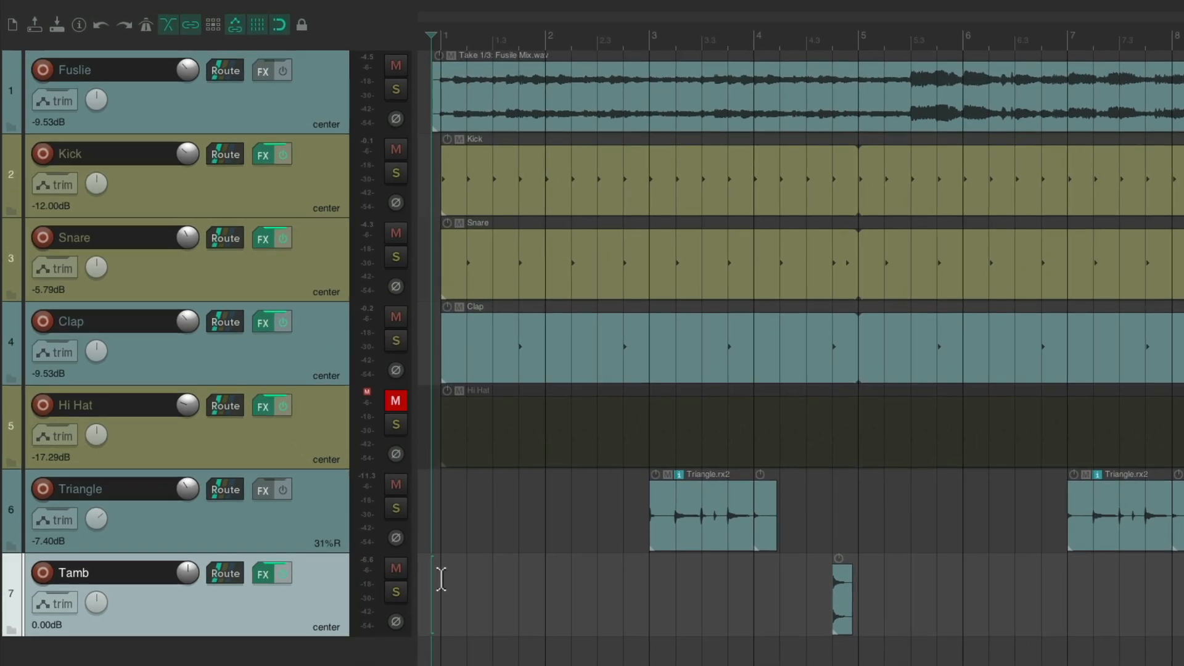
key(super+comma)
scroll(331, 412, down, 5)
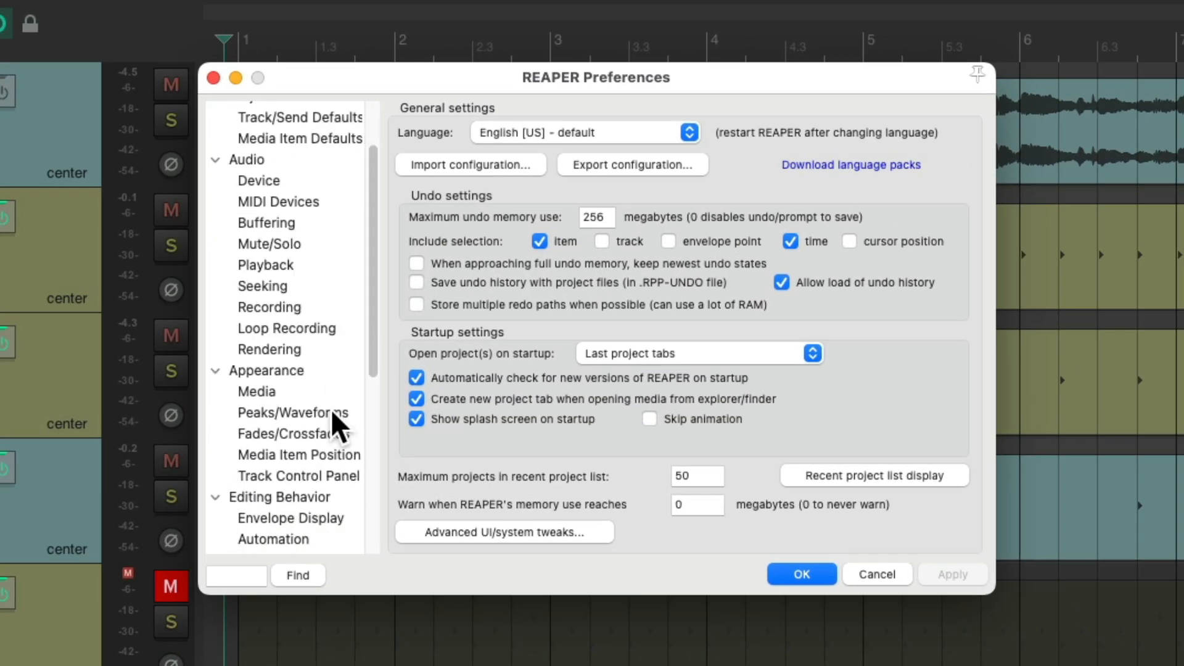
scroll(331, 409, down, 3)
click(316, 425)
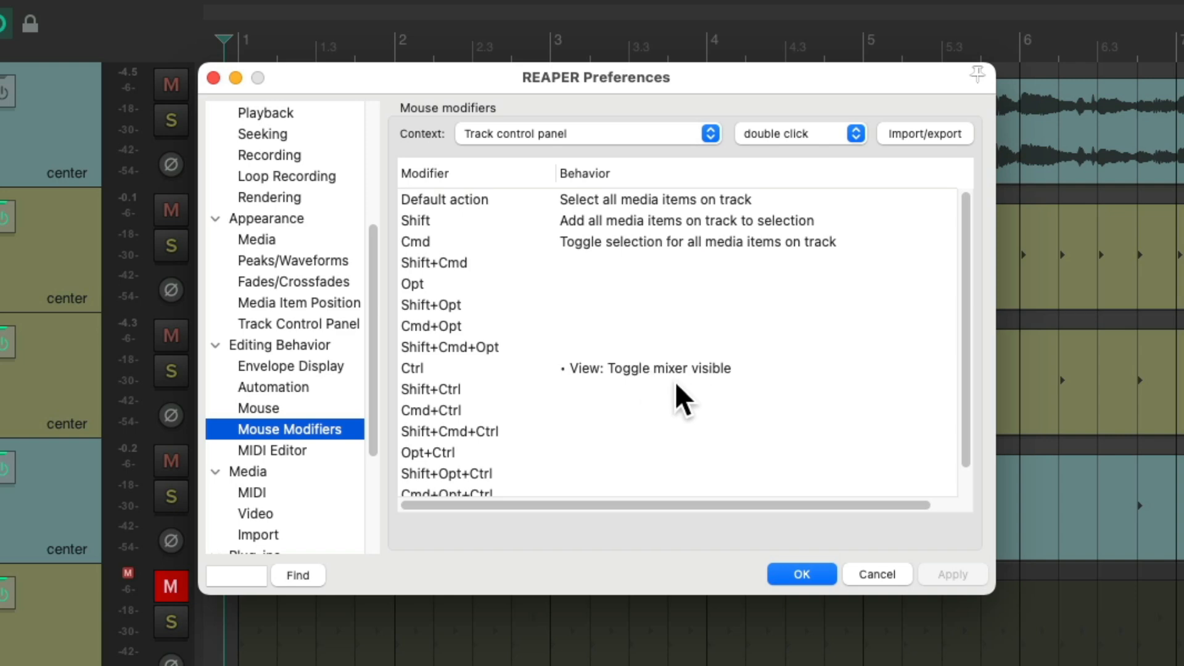
click(801, 573)
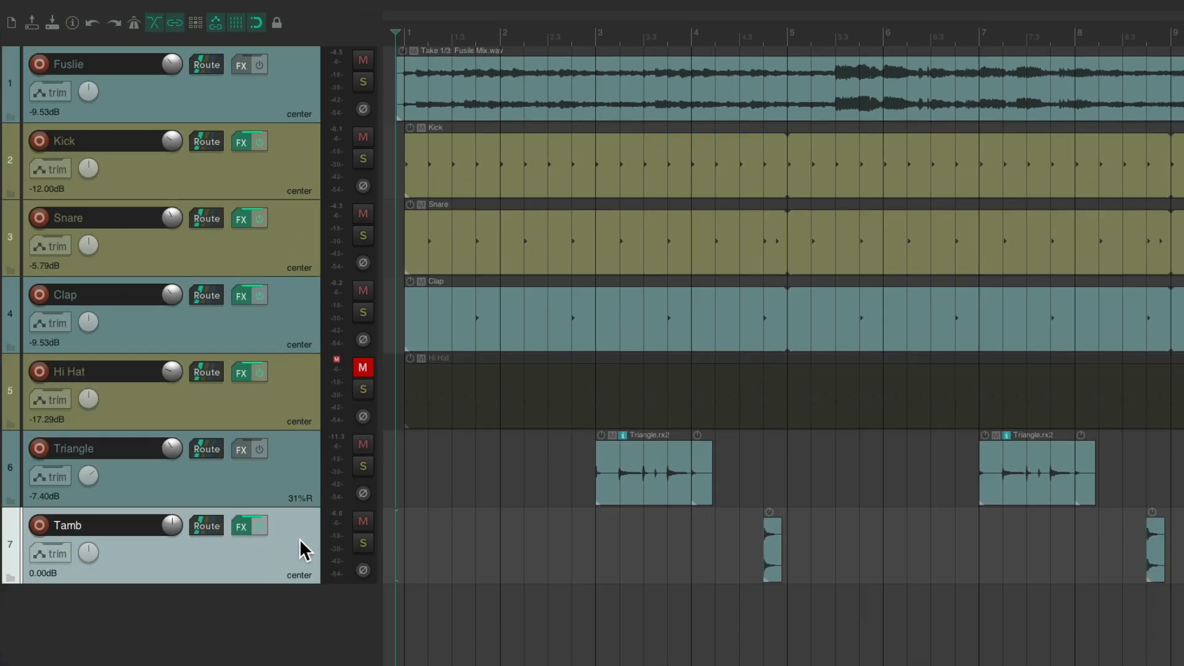
- Check the Tamb, Hi Hat and Triangle levels in their mixer strips
key(super+m)
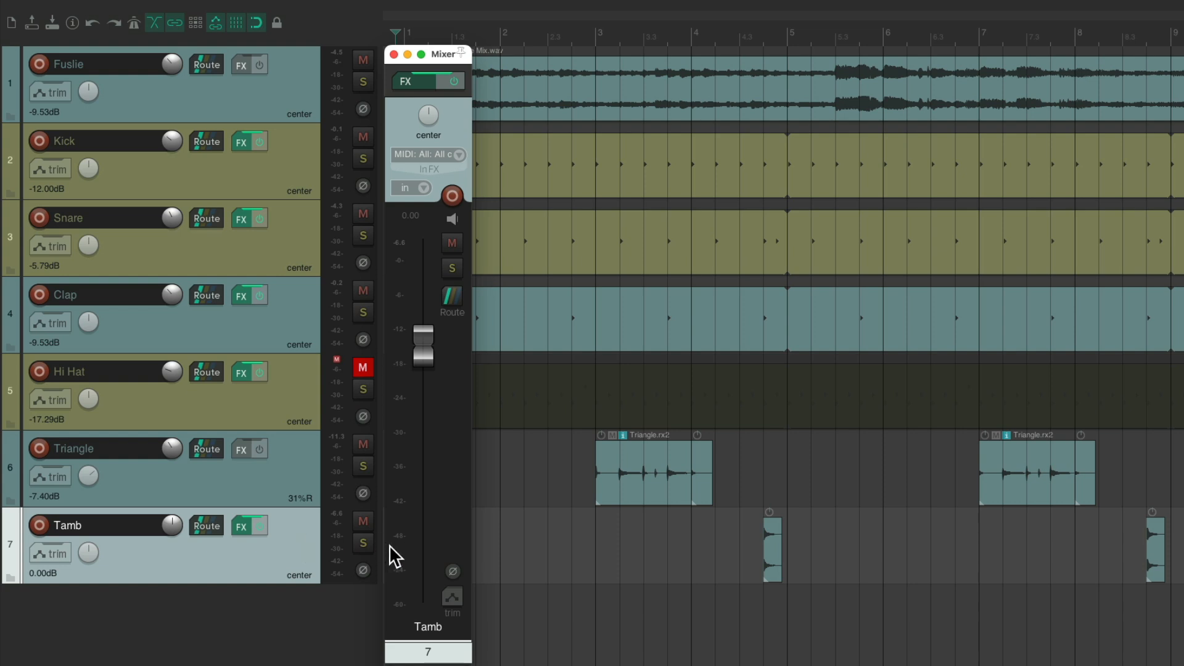
key(super+m)
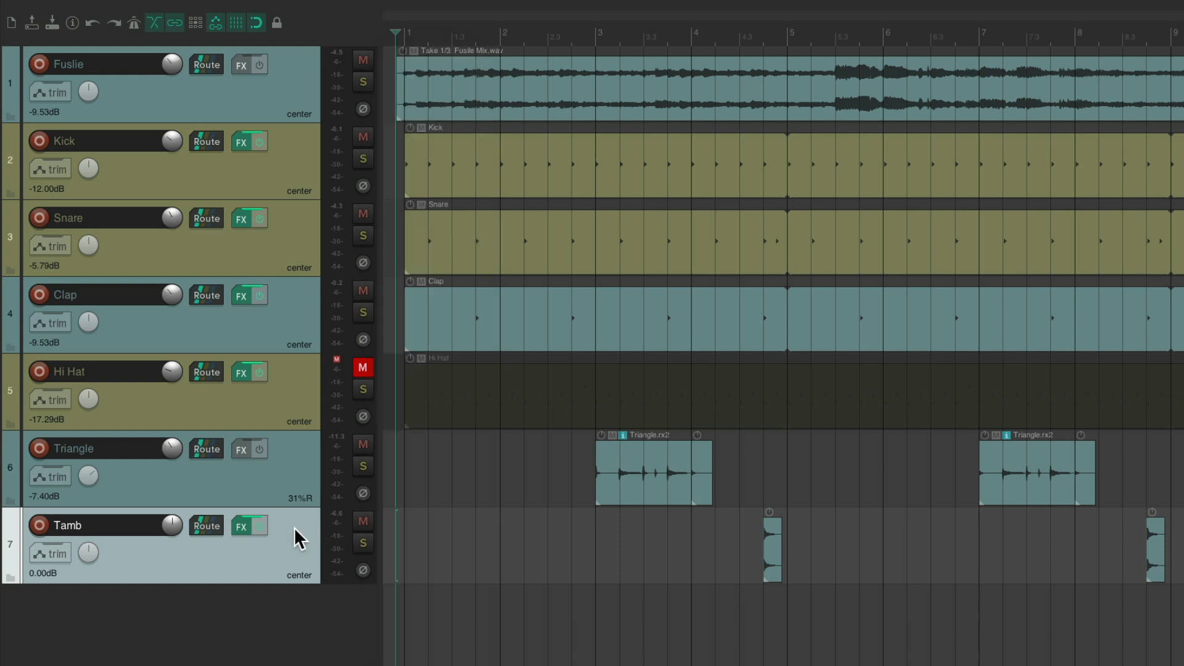
click(298, 376)
key(super+m)
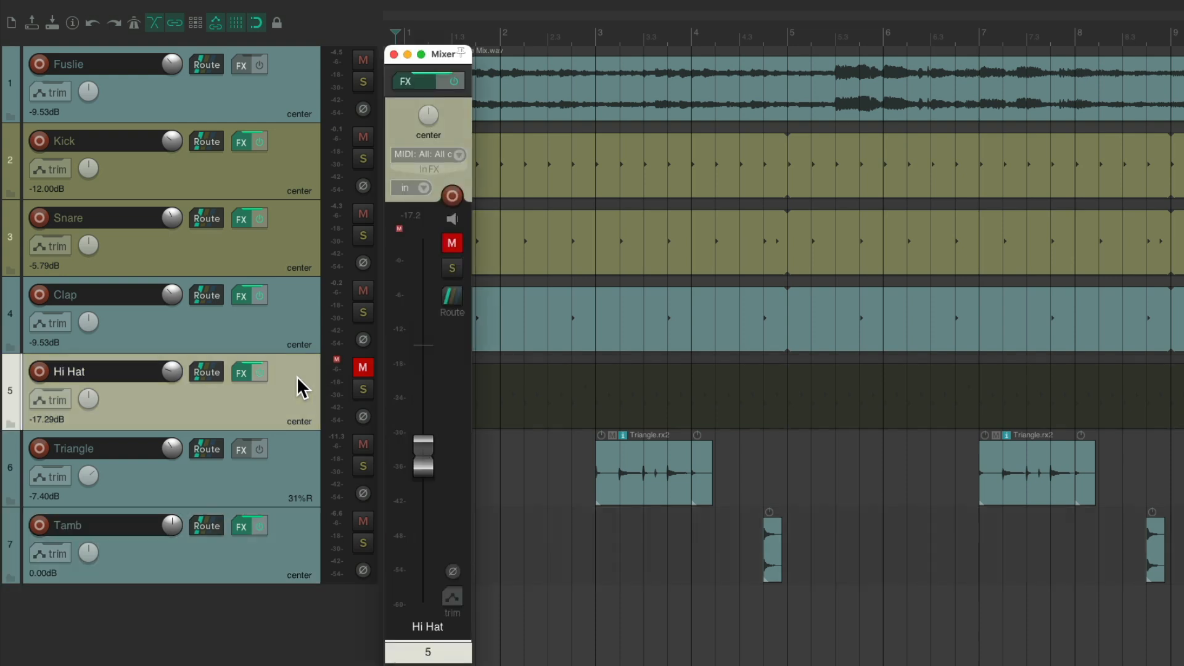
key(super+m)
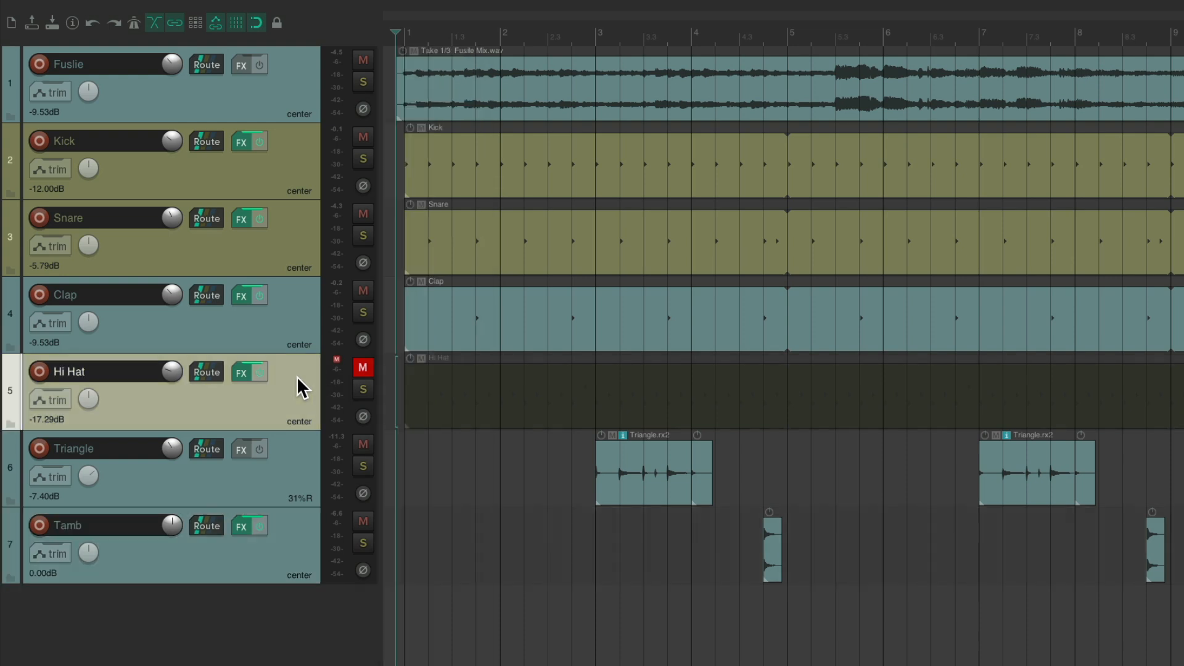
click(297, 475)
key(super+m)
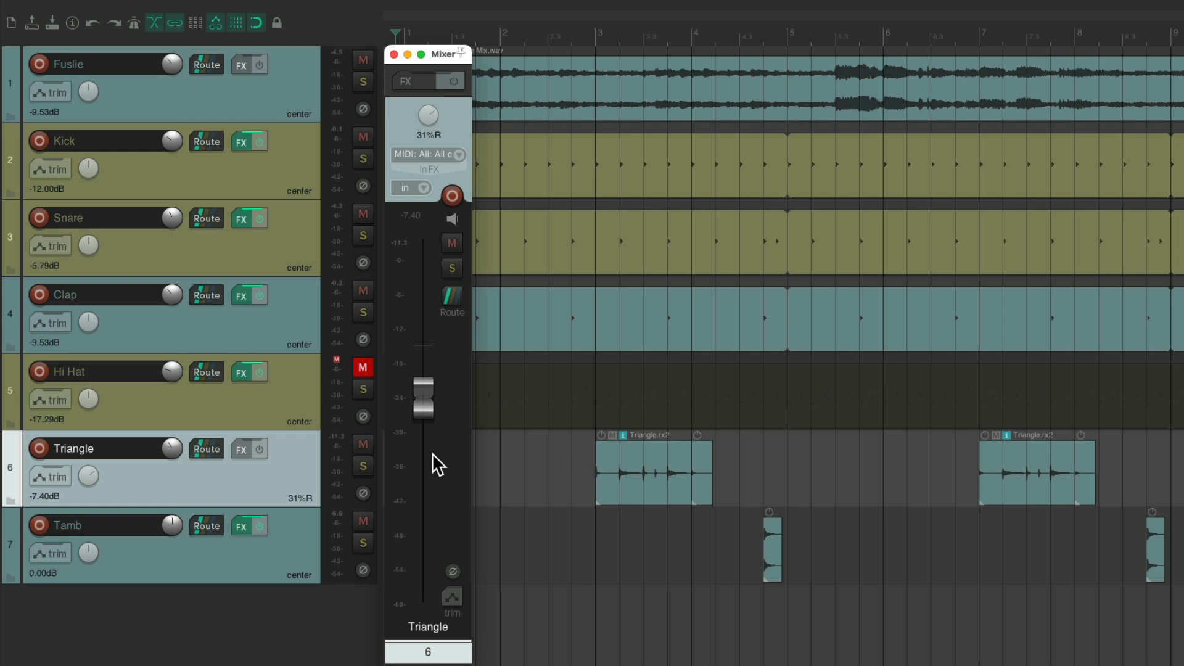
key(super+m)
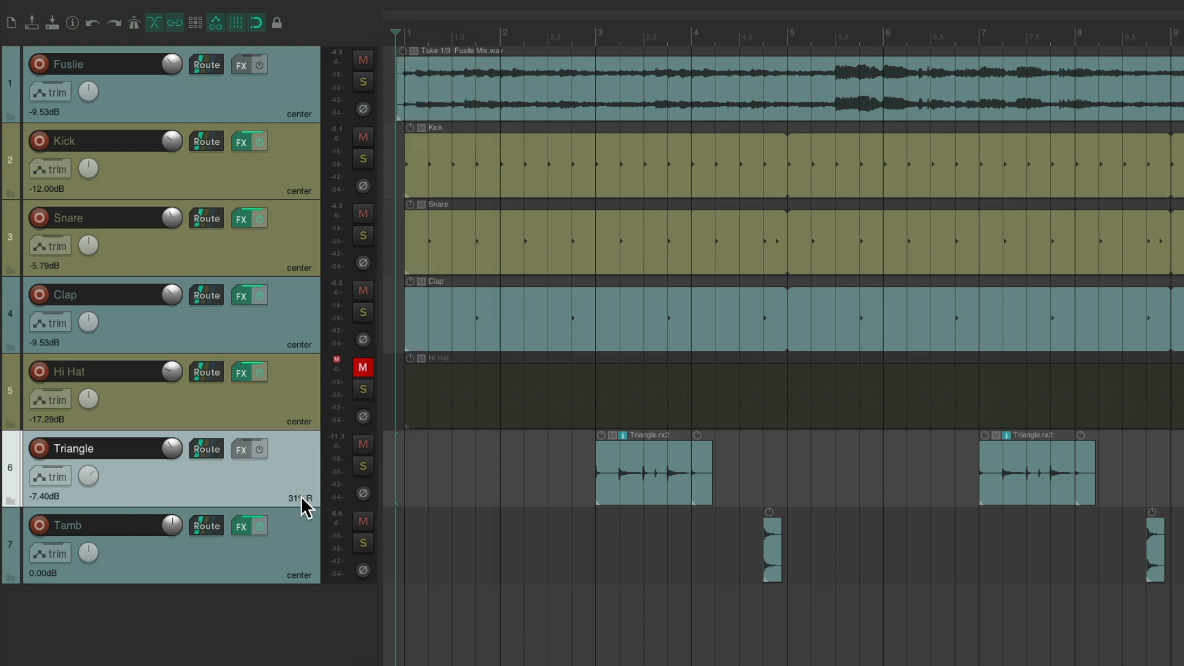
- Lower the Tamb track fader to about -9.36 dB in the mixer
click(292, 555)
key(super+m)
drag(427, 364, 423, 418)
key(super+m)
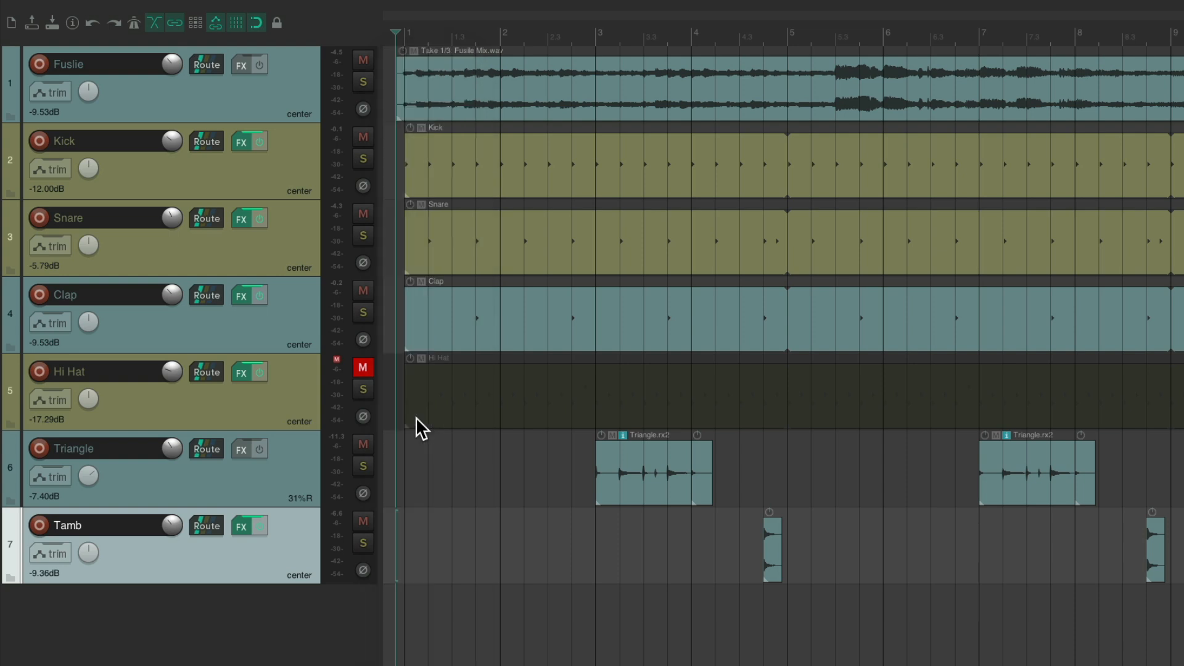
- Play the song, then mute Clap and Snare and play it again without them
key(space)
click(363, 290)
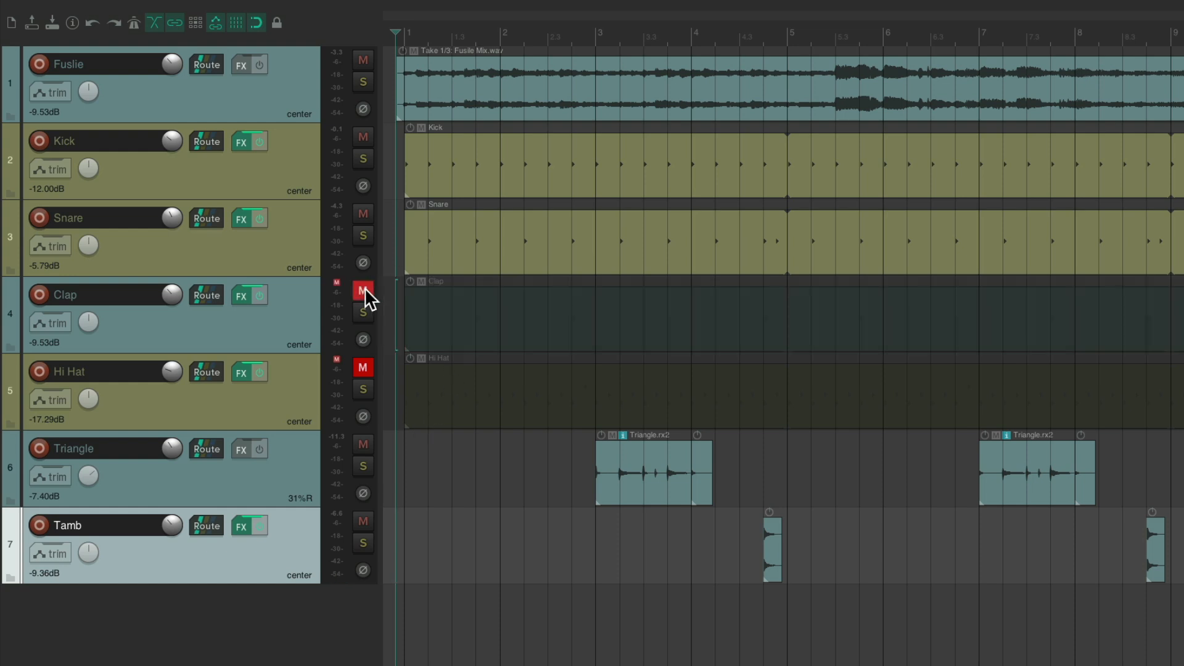
click(363, 214)
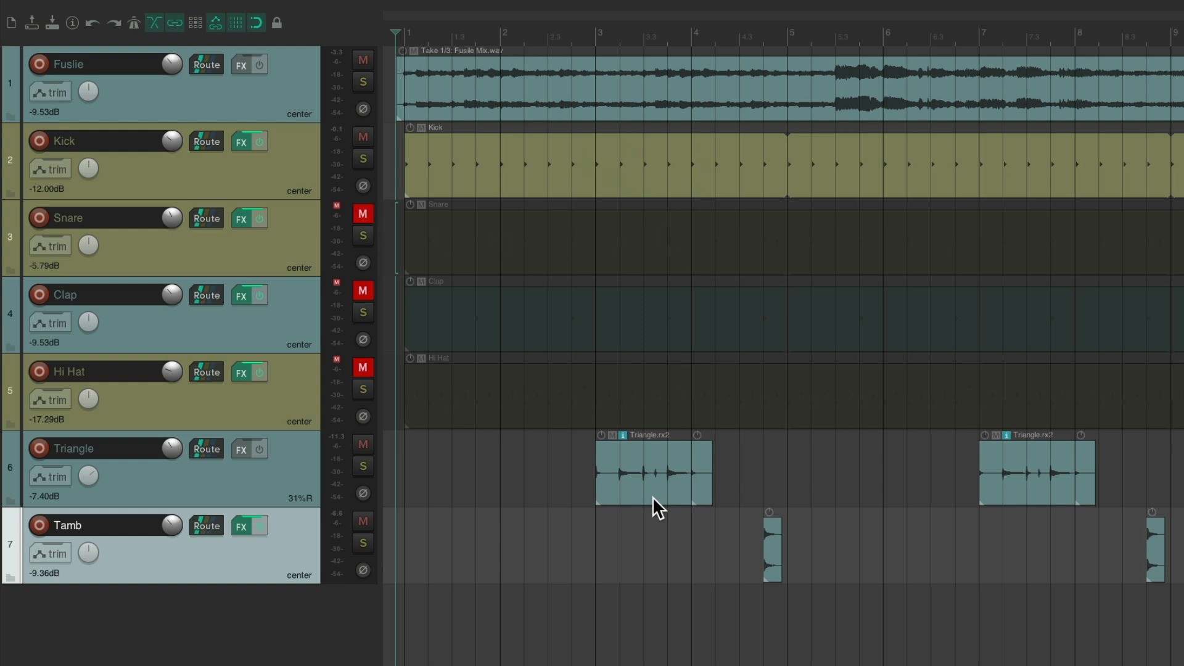
key(space)
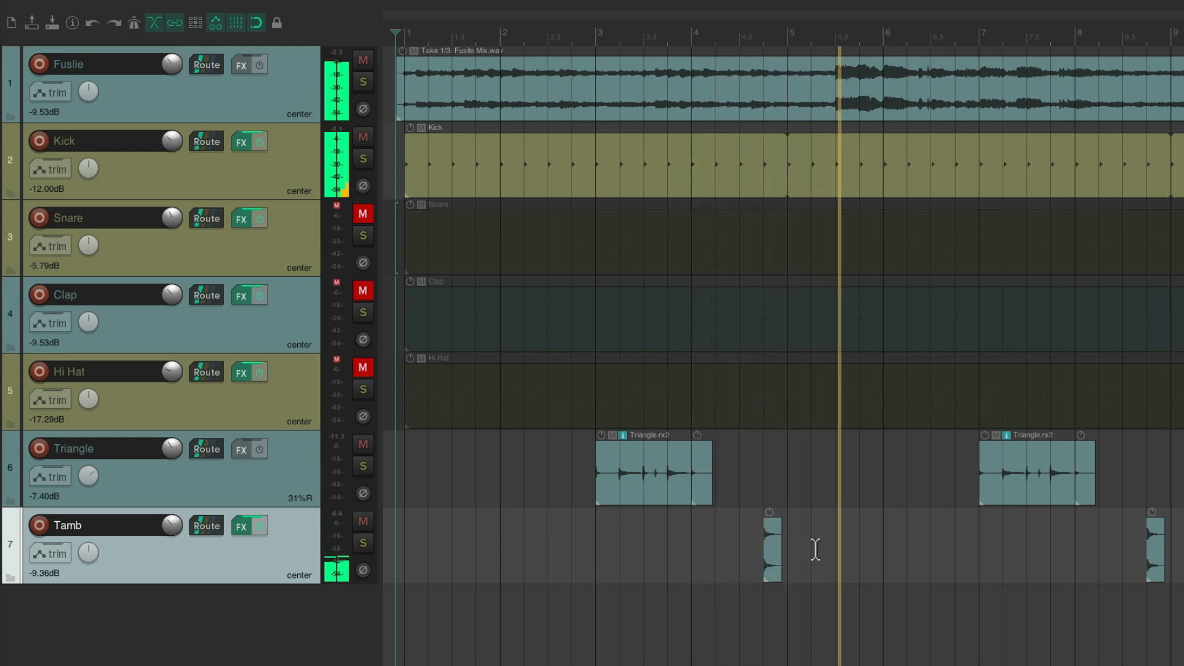
- Stop playback, unmute Snare and Clap, and bring up the Media Explorer
key(space)
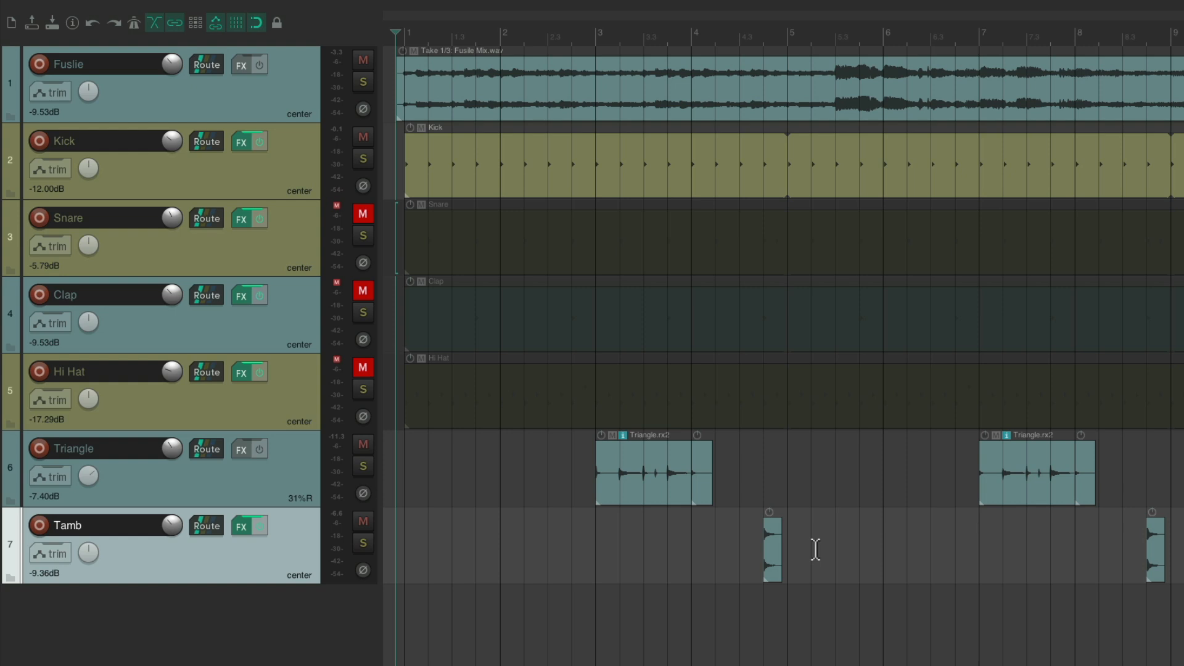
key(ctrl+z)
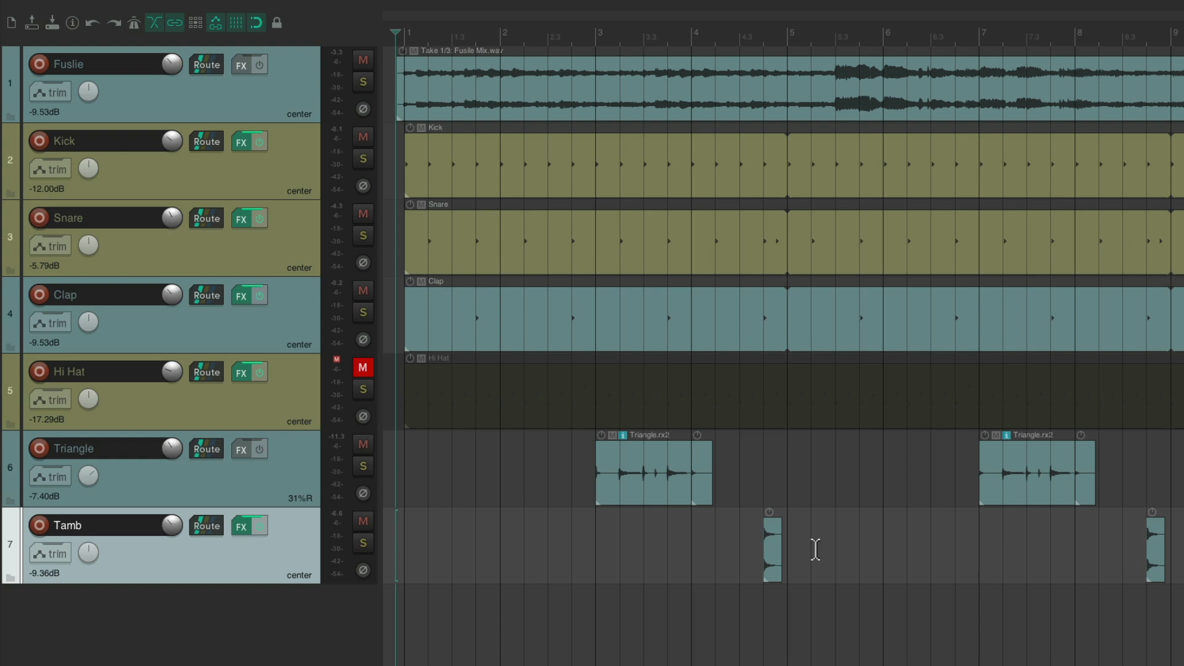
key(super+alt+x)
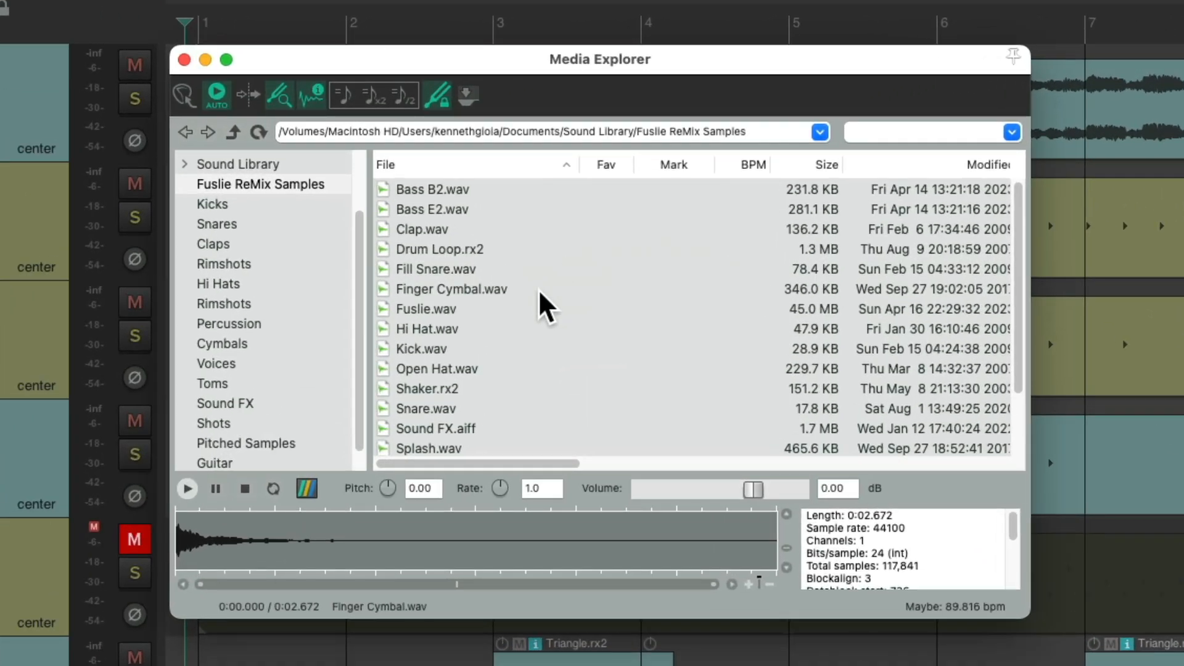
- Place Finger Cymbal.wav at bar 1 on a new track below Tamb
click(540, 289)
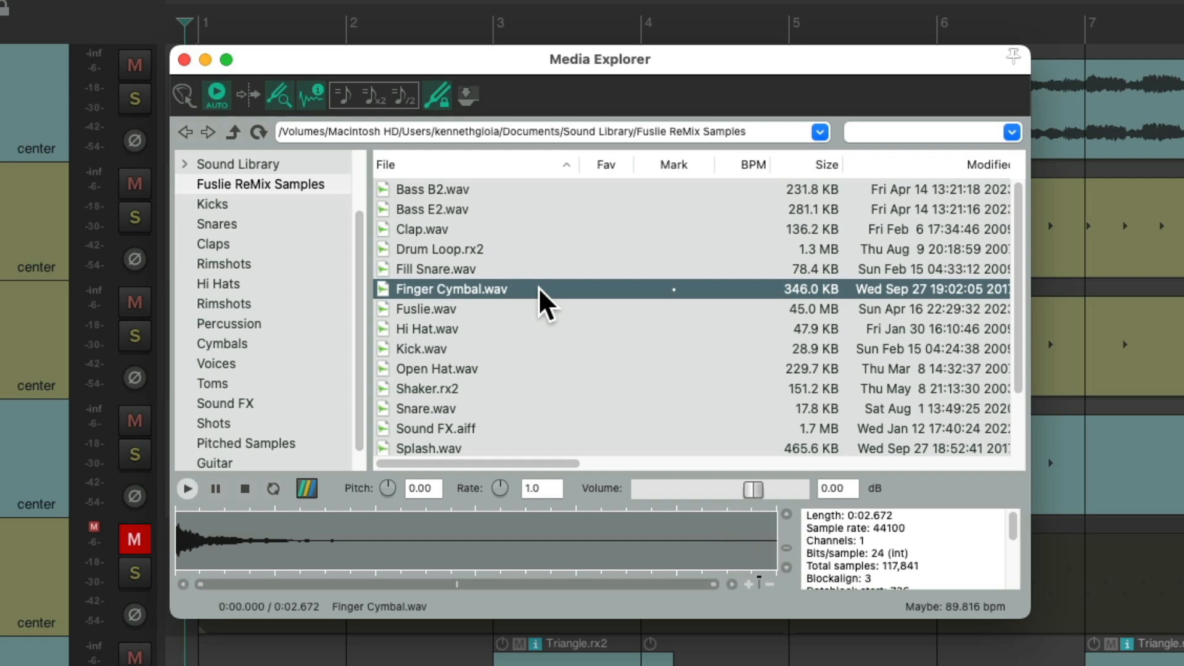
drag(540, 289, 221, 665)
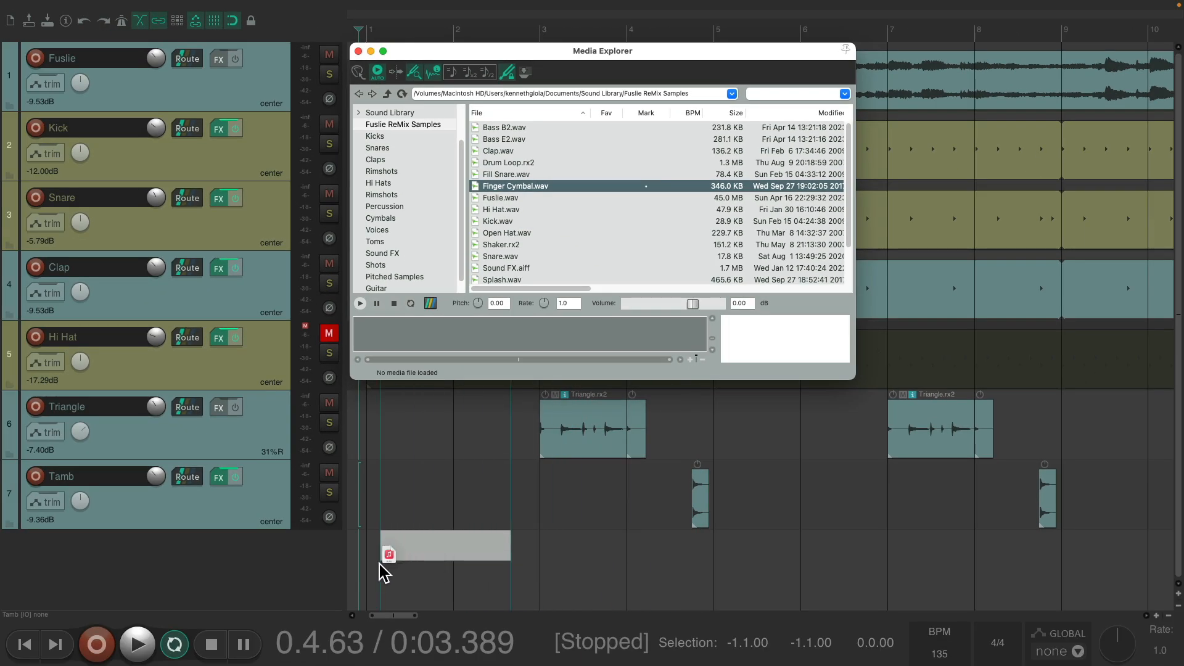
drag(384, 572, 377, 570)
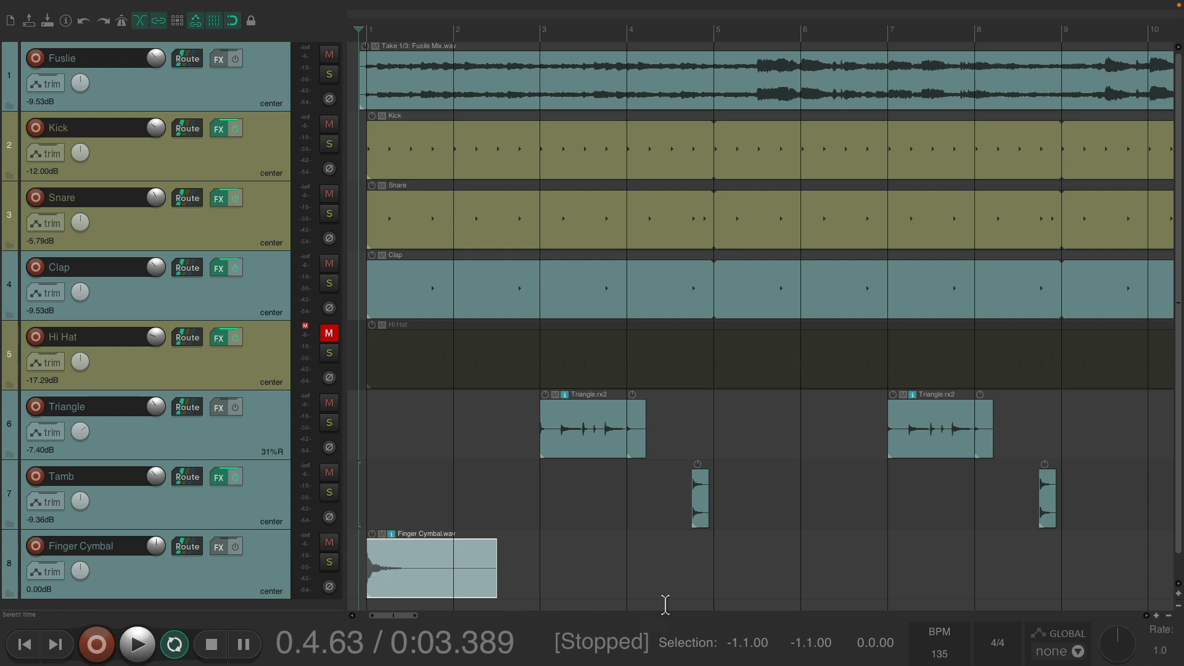
- Repeat the Finger Cymbal item with Ctrl+D to about bar 130, then play to check
drag(710, 545, 364, 555)
scroll(363, 555, down, 8)
key(ctrl+d)
key(ctrl+d)
key(ctrl+d)
key(ctrl+d)
key(ctrl+d)
key(ctrl+d)
key(ctrl+d)
key(ctrl+d)
key(ctrl+d)
key(ctrl+d)
key(ctrl+d)
key(ctrl+d)
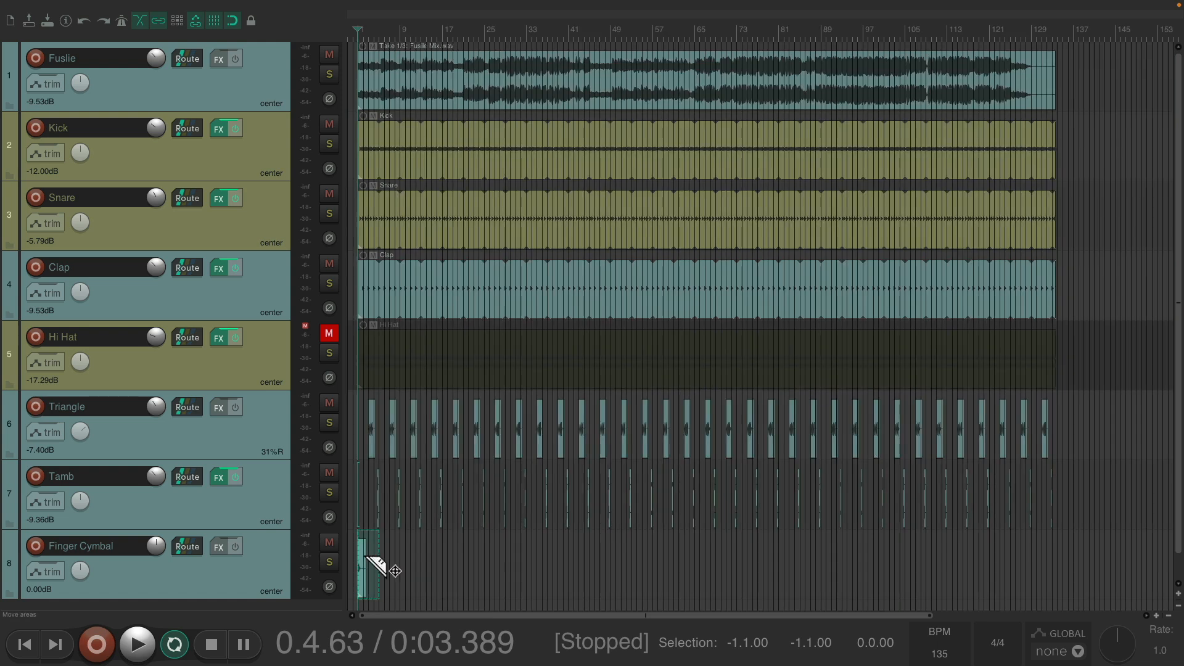
key(ctrl+d)
key(ctrl+d)
key(ctrl+d)
key(ctrl+d)
key(ctrl+d)
key(ctrl+d)
key(ctrl+d)
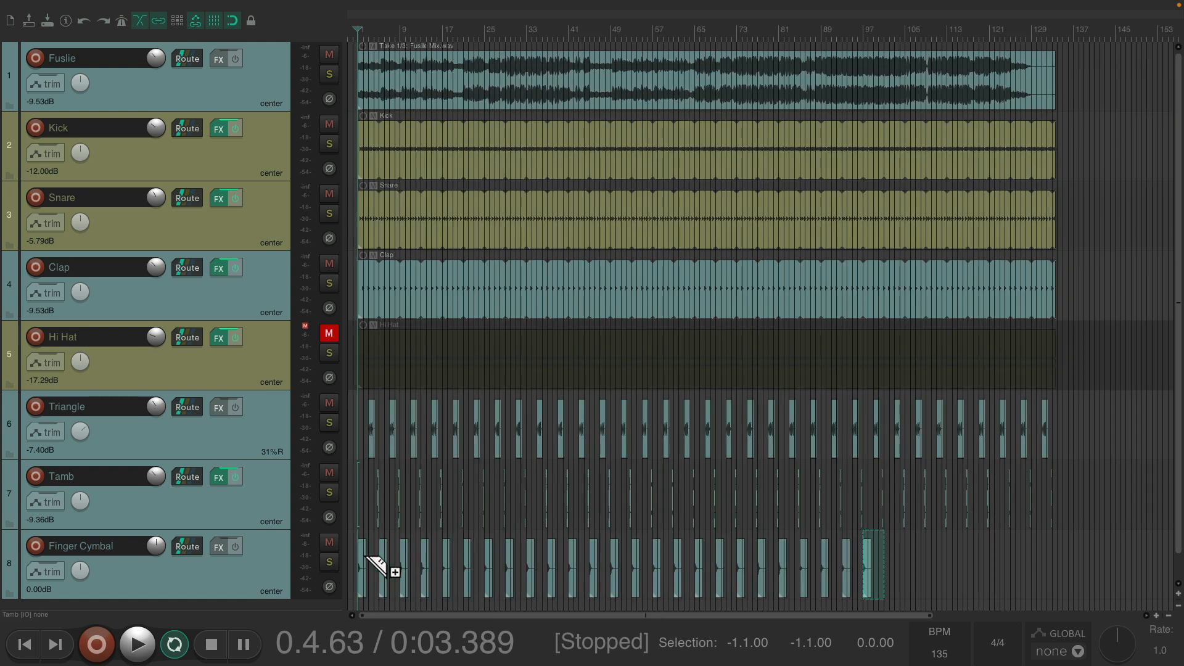
scroll(367, 564, up, 8)
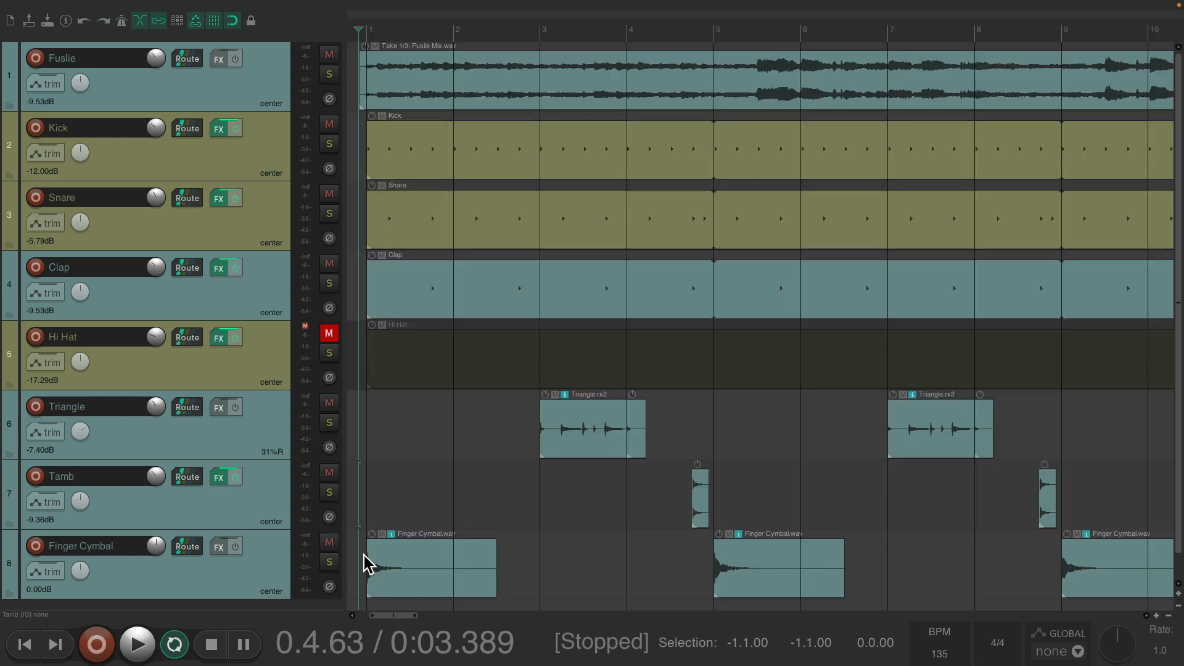
key(space)
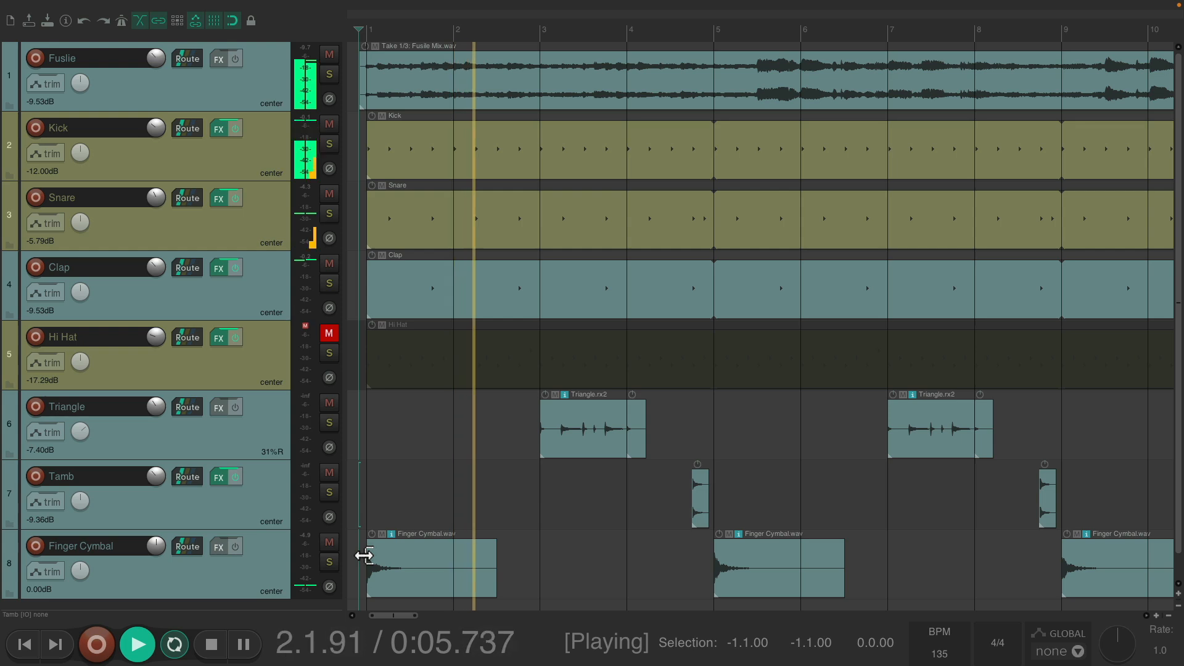
key(space)
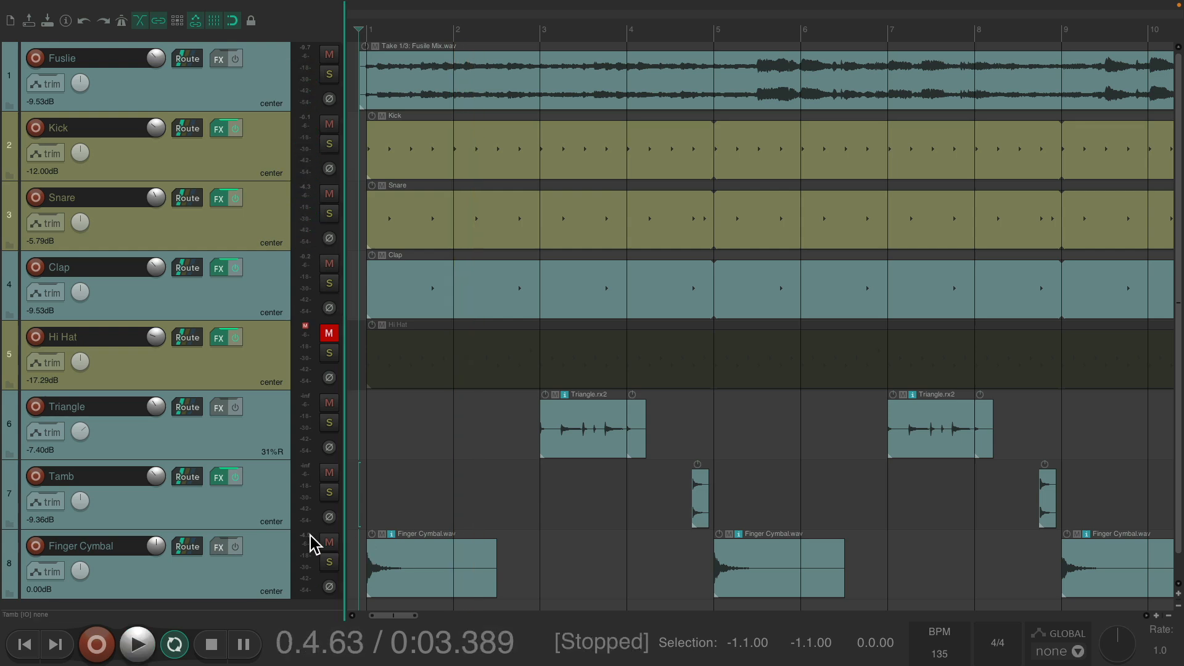
- Lower the Finger Cymbal fader to -16.00 dB and pan it 32%L while listening
double_click(275, 555)
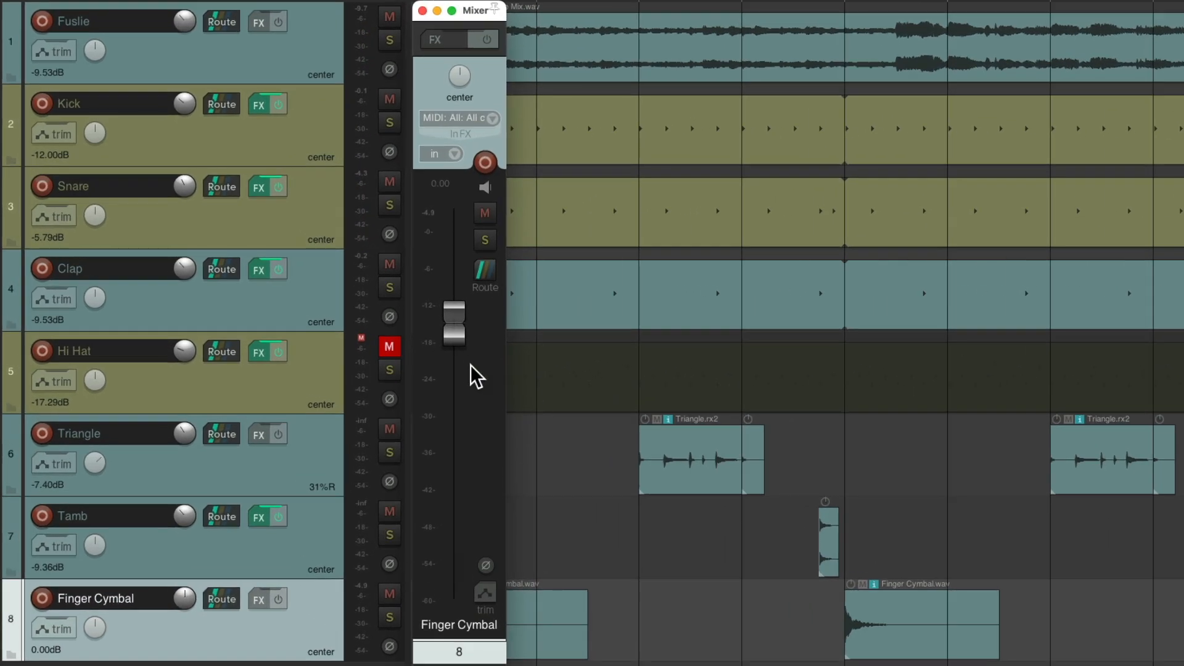
drag(455, 349, 447, 435)
key(space)
scroll(453, 444, down, 1)
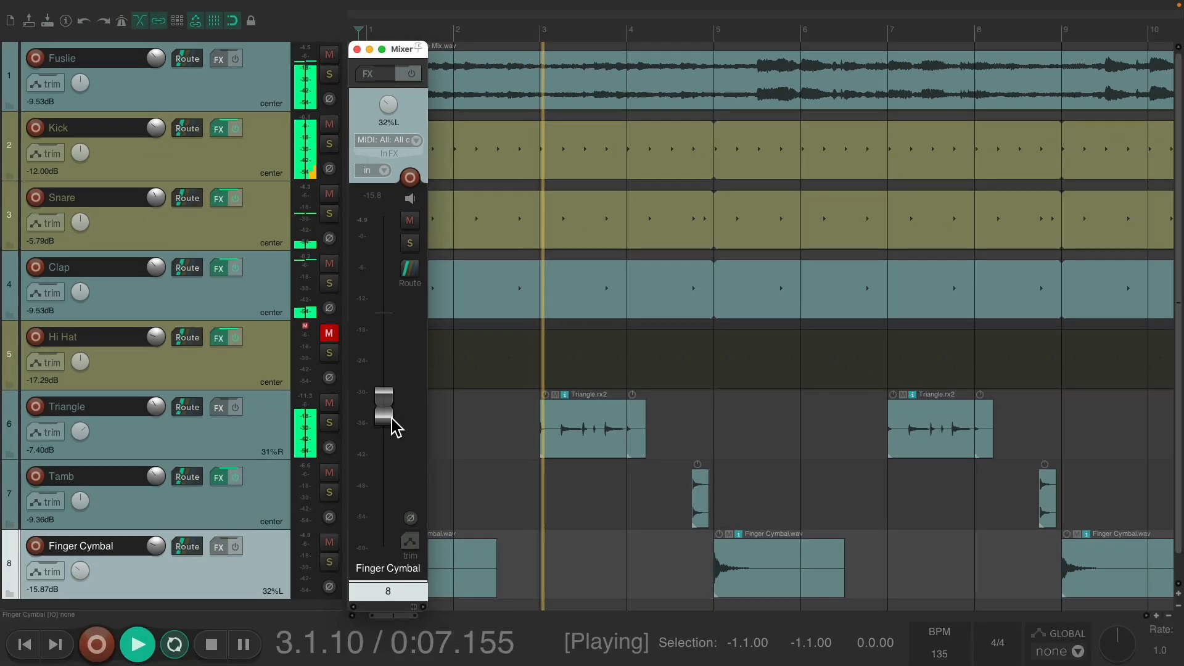
drag(401, 455, 395, 449)
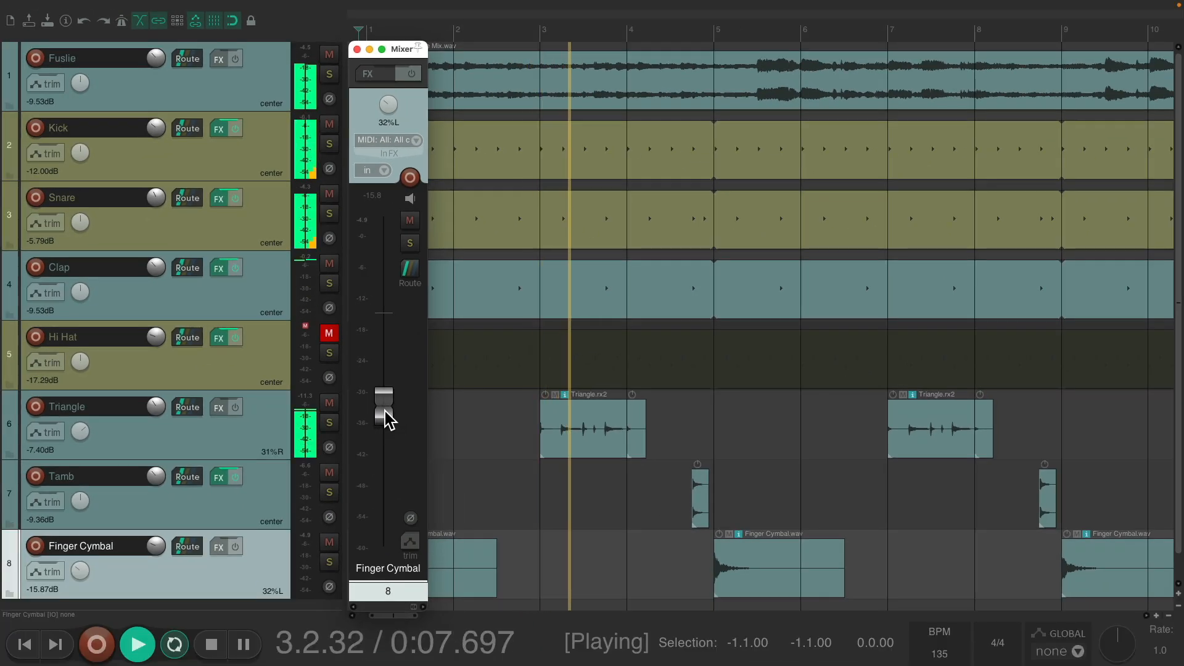
scroll(387, 419, up, 1)
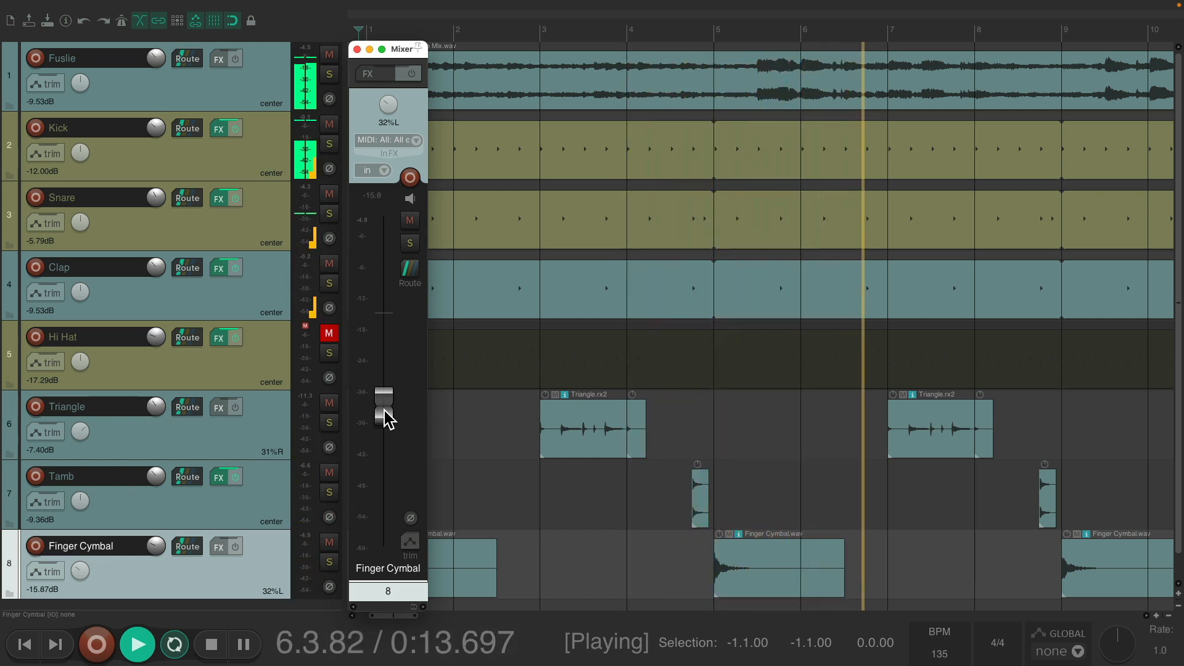
scroll(387, 420, down, 1)
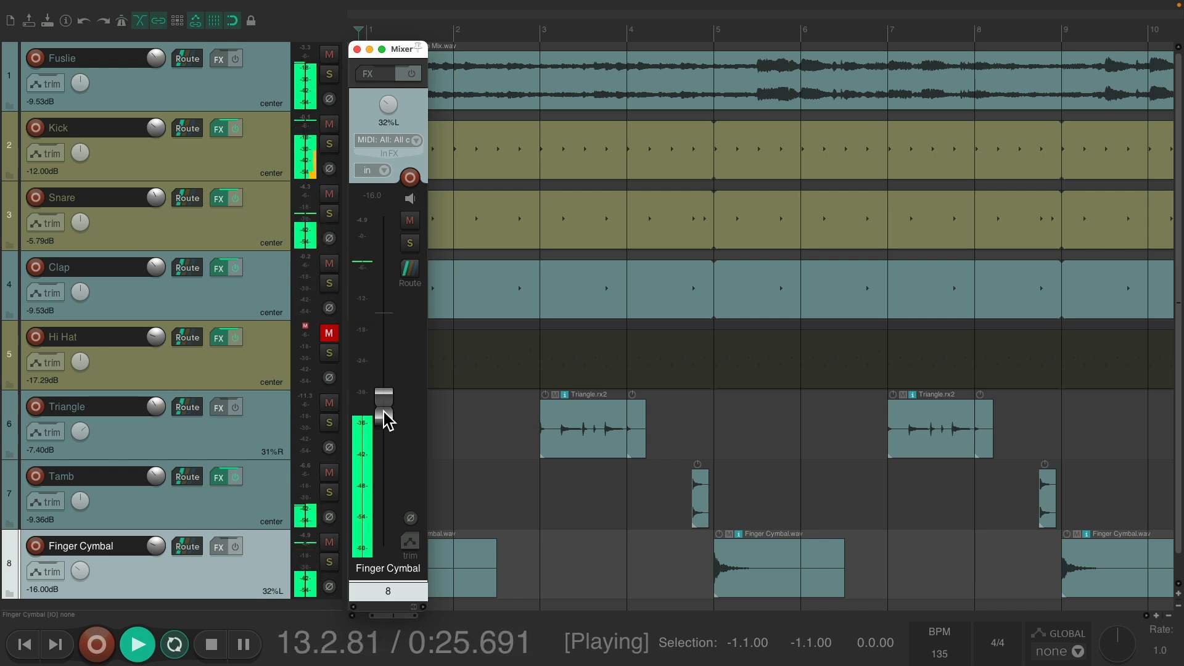
key(space)
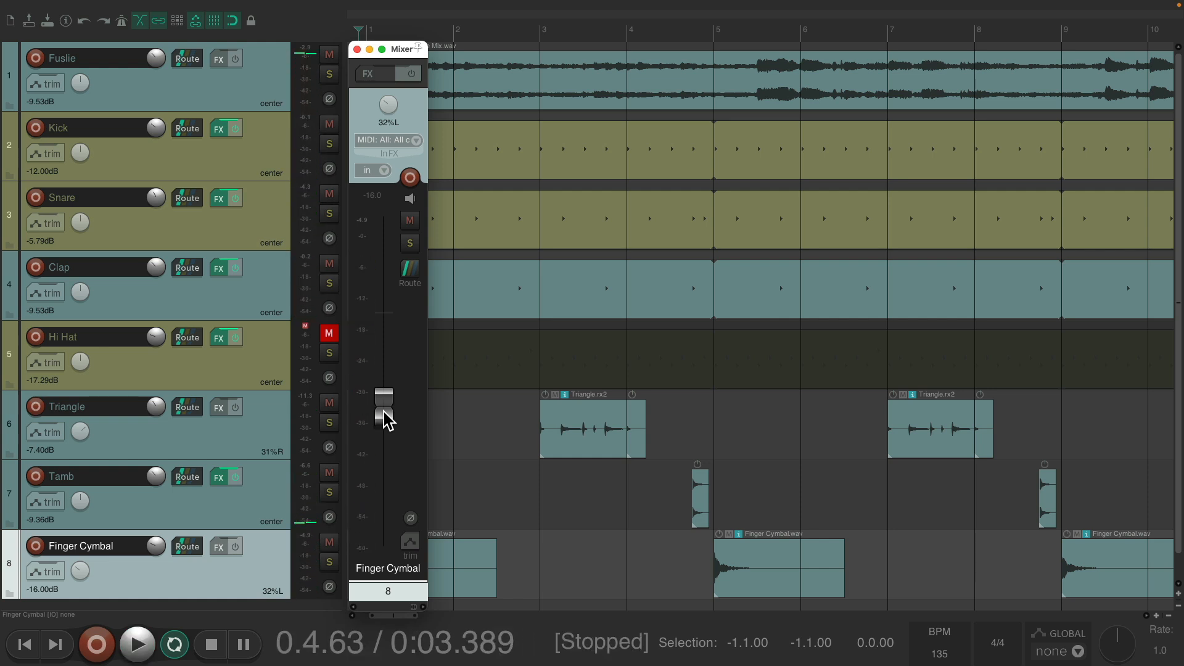